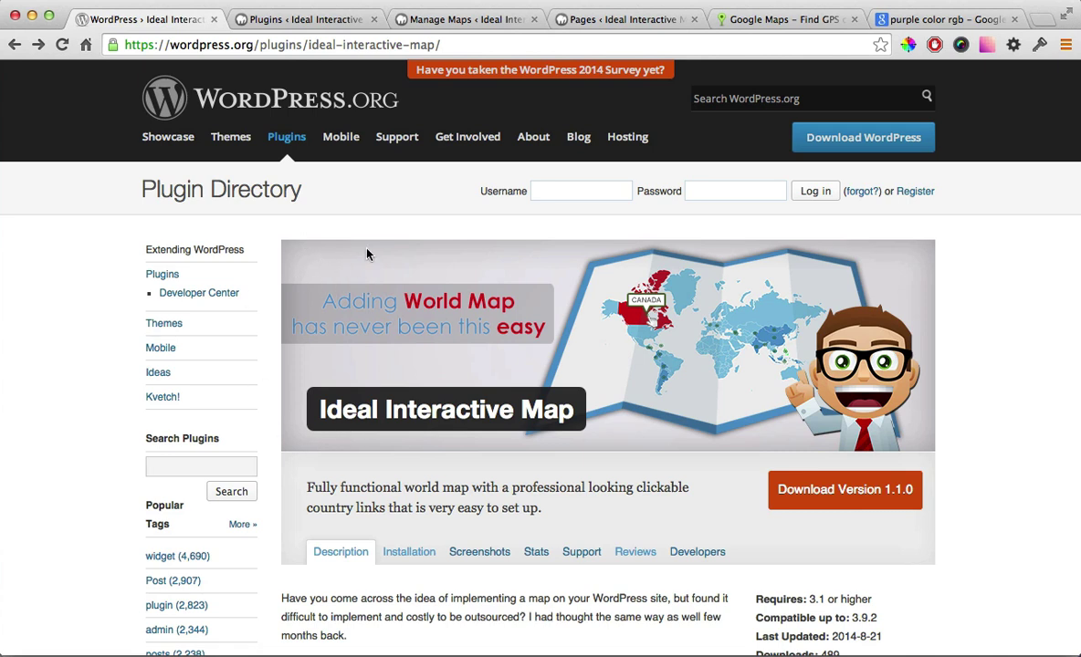
# Go from the installed plugins list to the Manage Maps page.
pyautogui.click(288, 18)
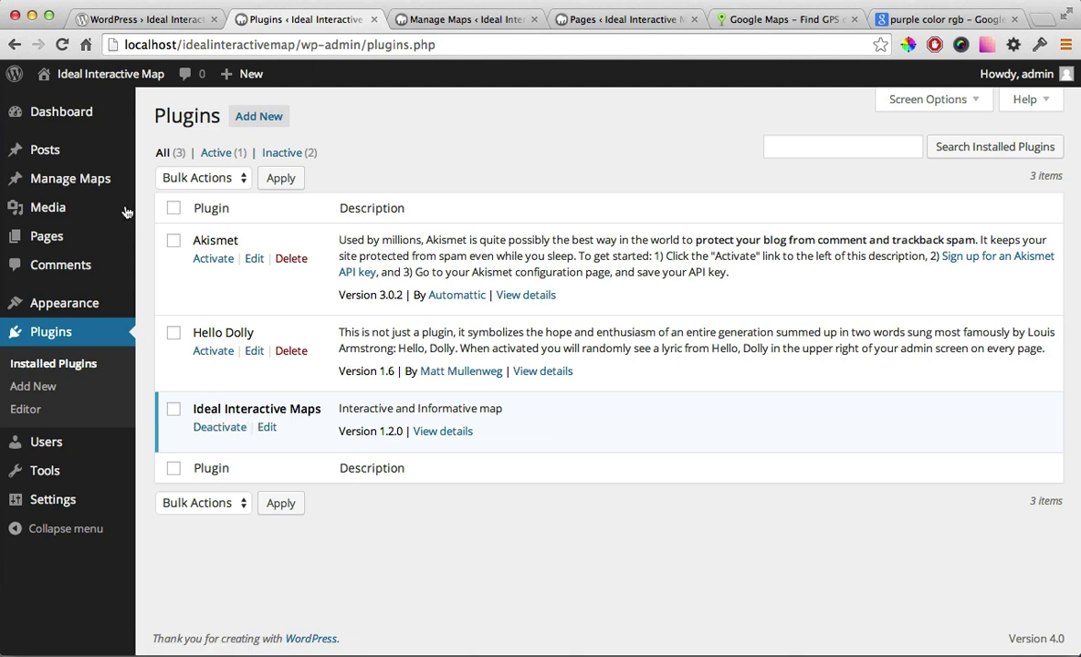
pyautogui.moveTo(71, 179)
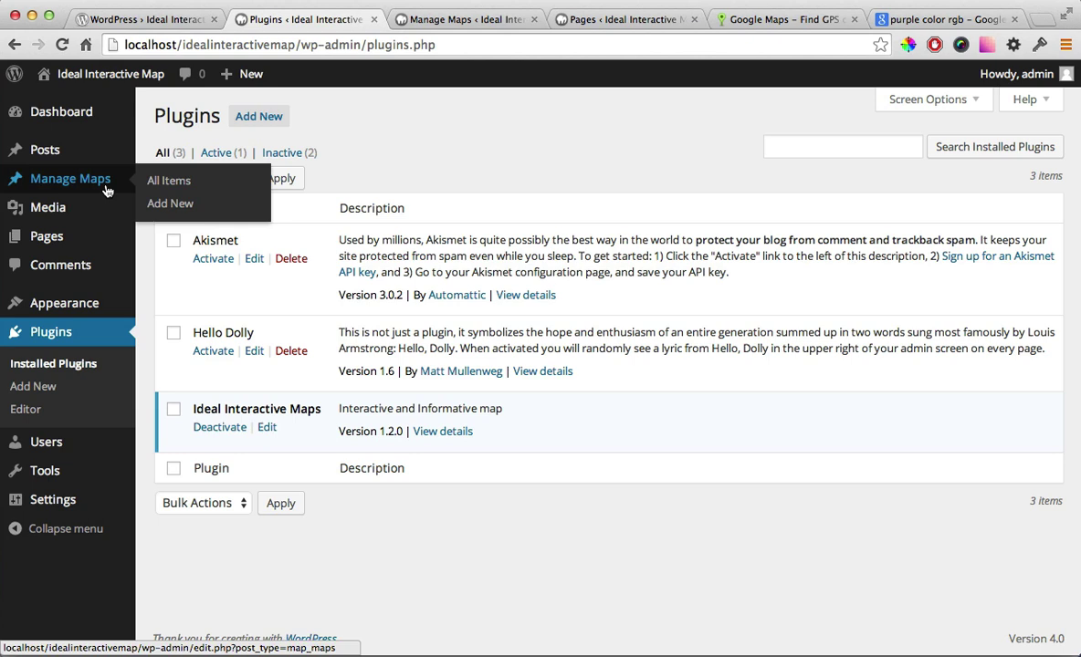
pyautogui.click(475, 22)
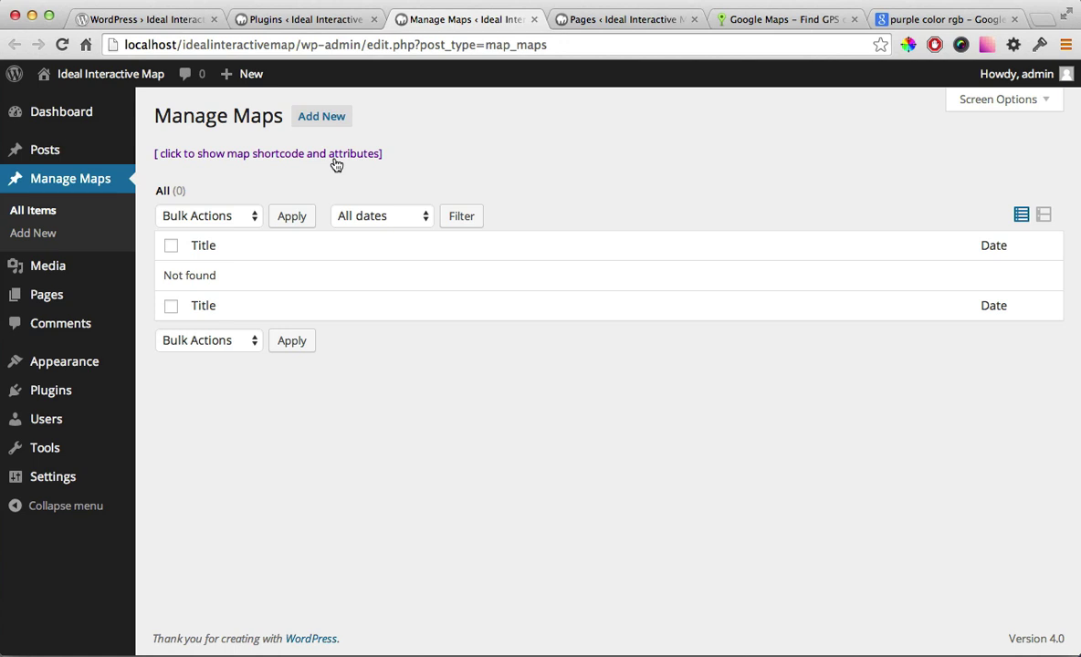
# Reveal the map shortcodes, highlight [iwg_maps] and the zoom example, then go to Pages.
pyautogui.click(334, 157)
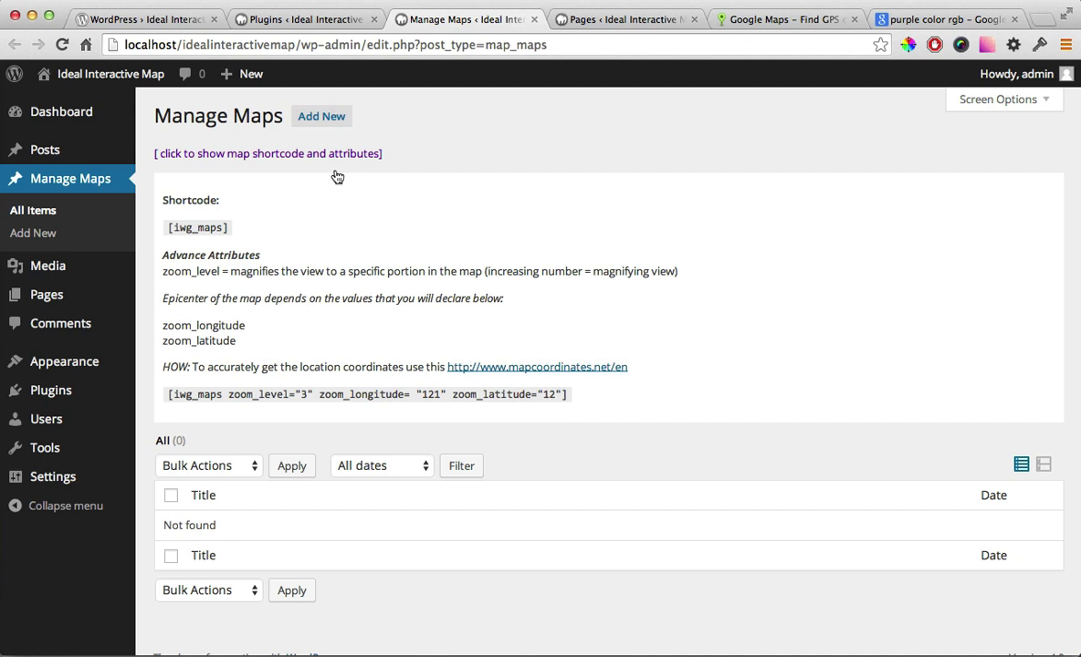
pyautogui.moveTo(227, 227); pyautogui.dragTo(167, 227)
pyautogui.hotkey('ctrl', 'c')
pyautogui.moveTo(168, 395); pyautogui.dragTo(568, 397)
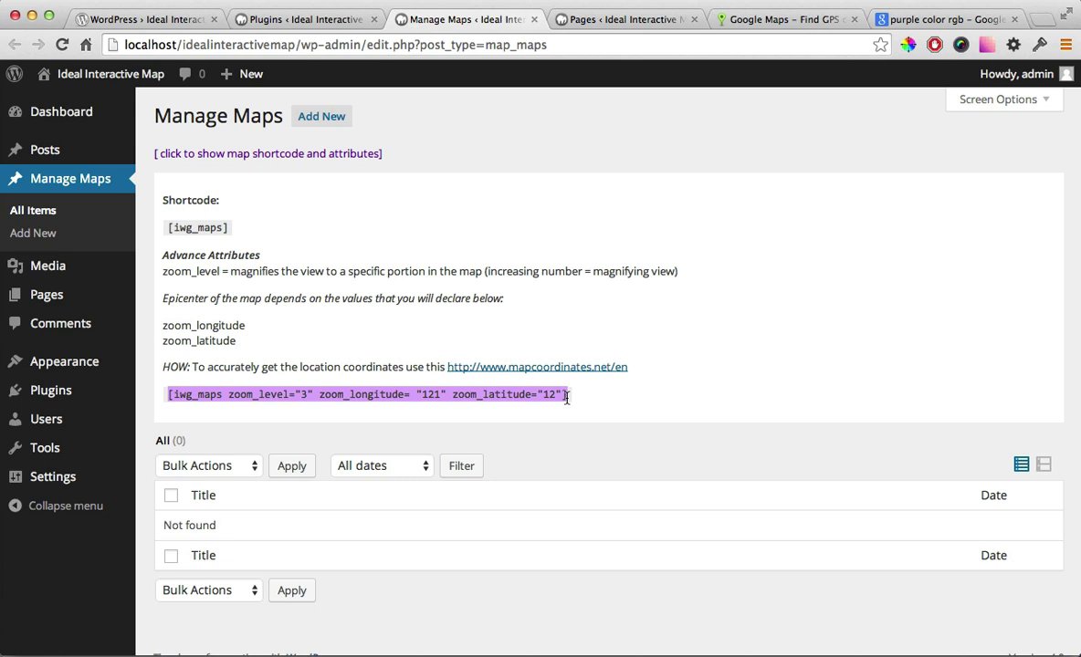
pyautogui.click(457, 137)
pyautogui.click(595, 23)
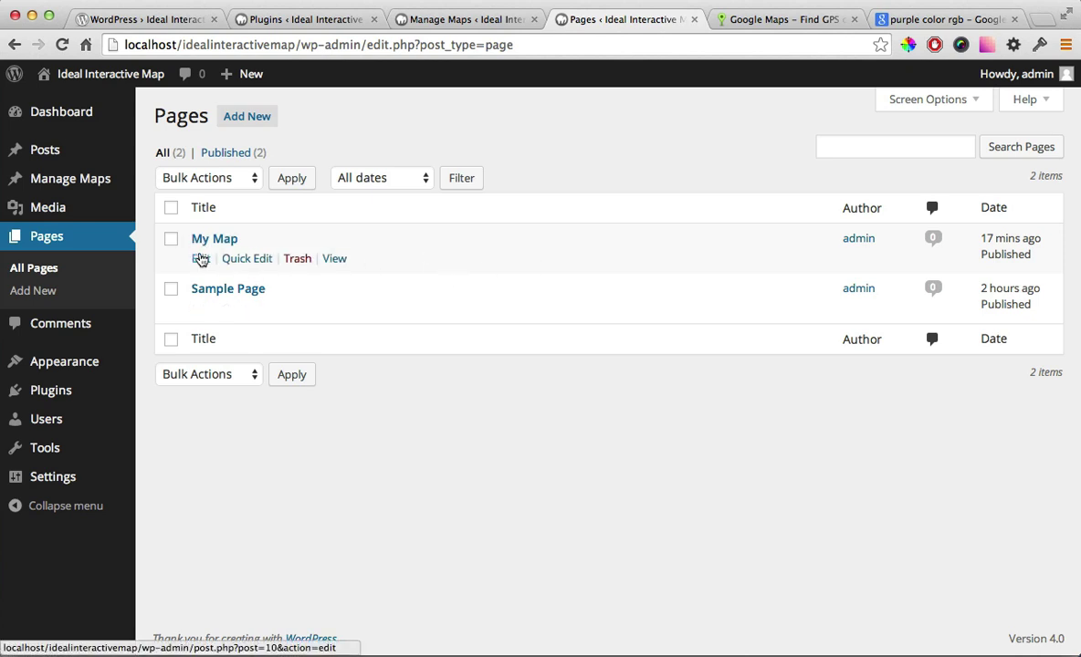
# Paste the [iwg_maps] shortcode from Manage Maps into the My Map page and update it.
pyautogui.click(201, 259)
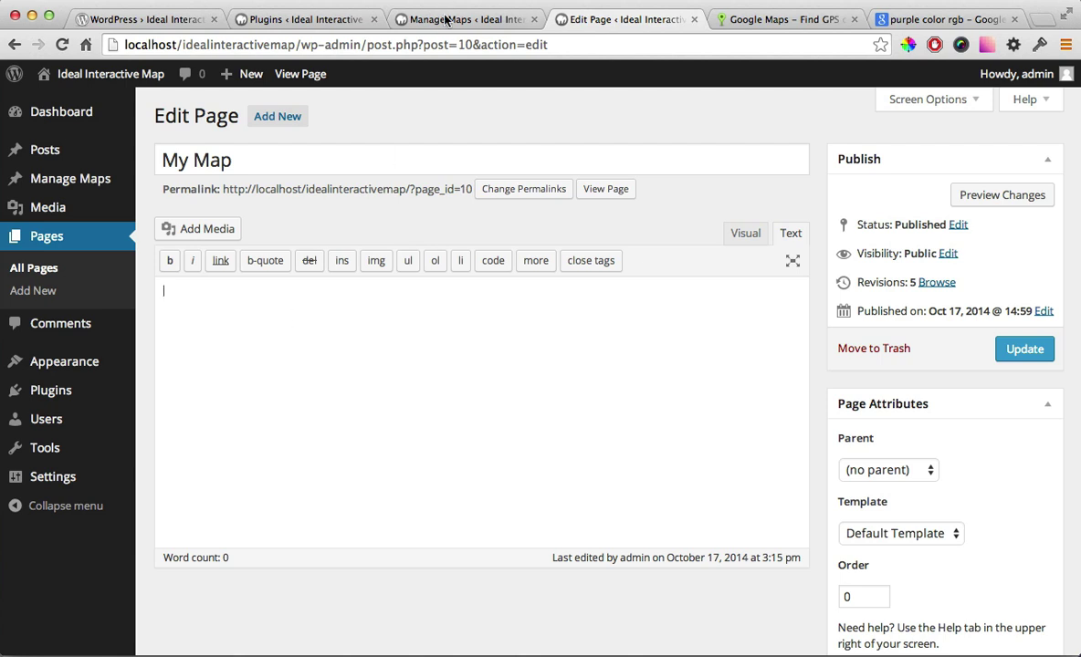
pyautogui.click(416, 18)
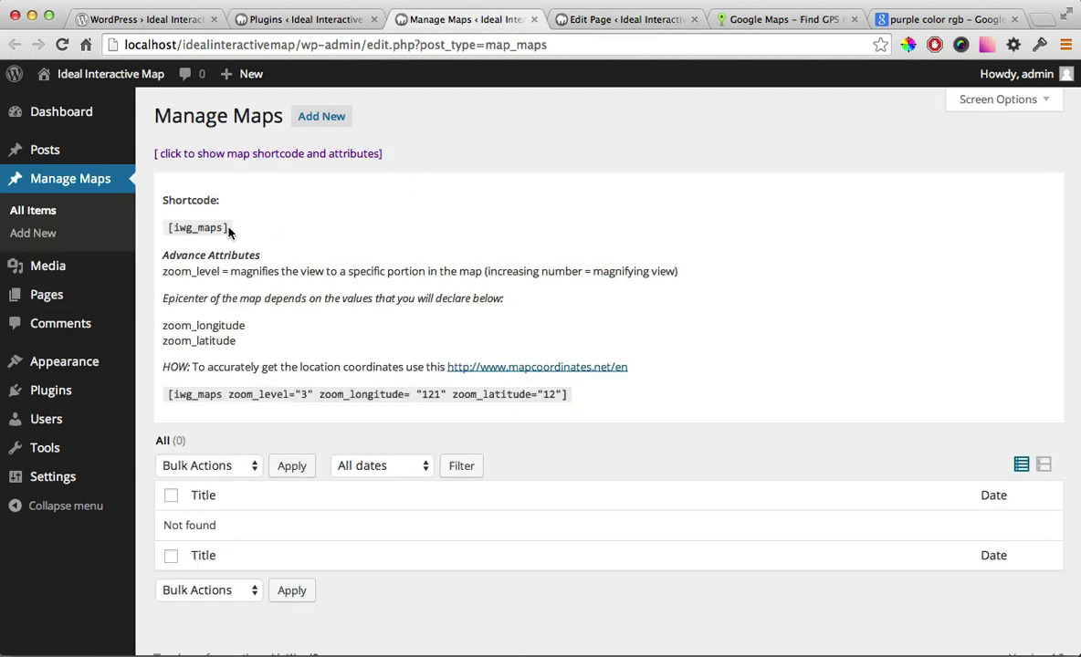
pyautogui.moveTo(227, 227); pyautogui.dragTo(168, 229)
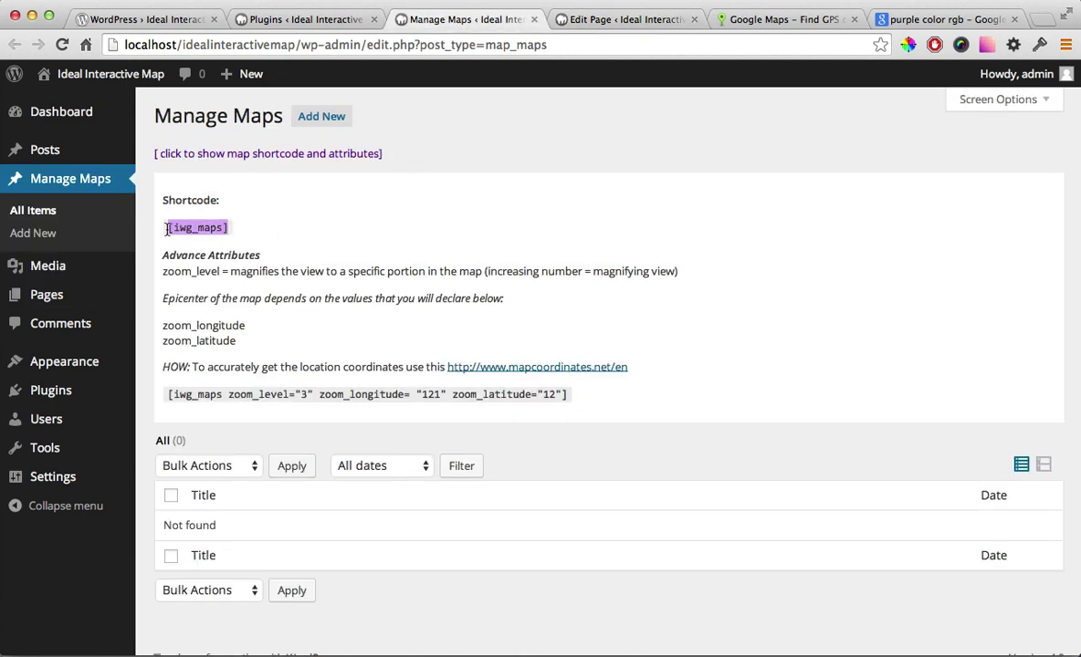
pyautogui.click(570, 20)
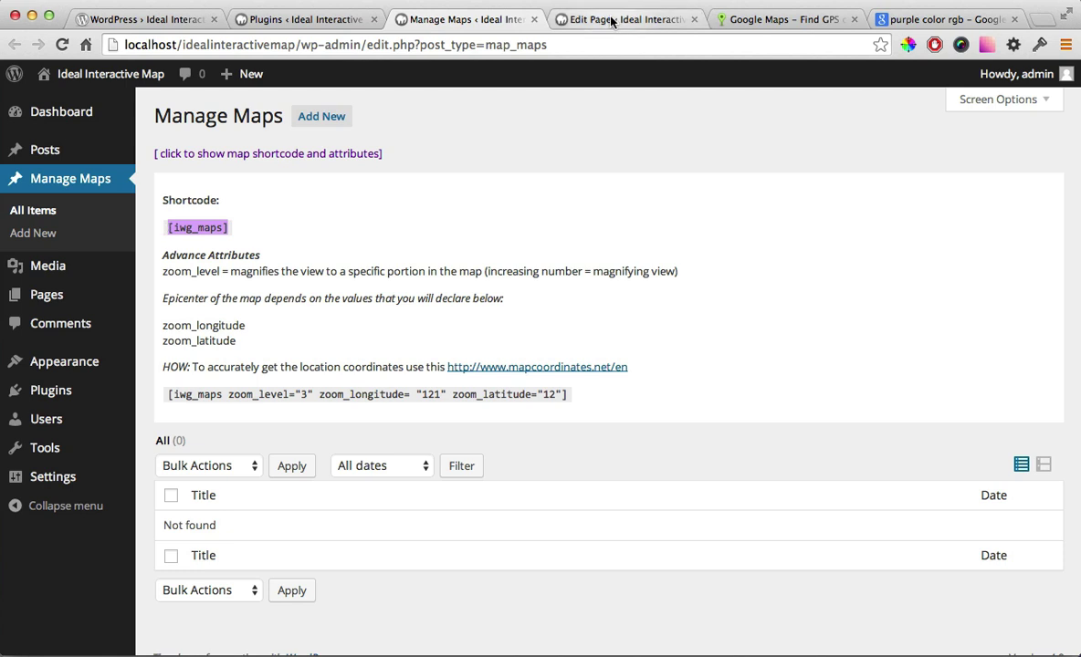
pyautogui.hotkey('ctrl', 'v')
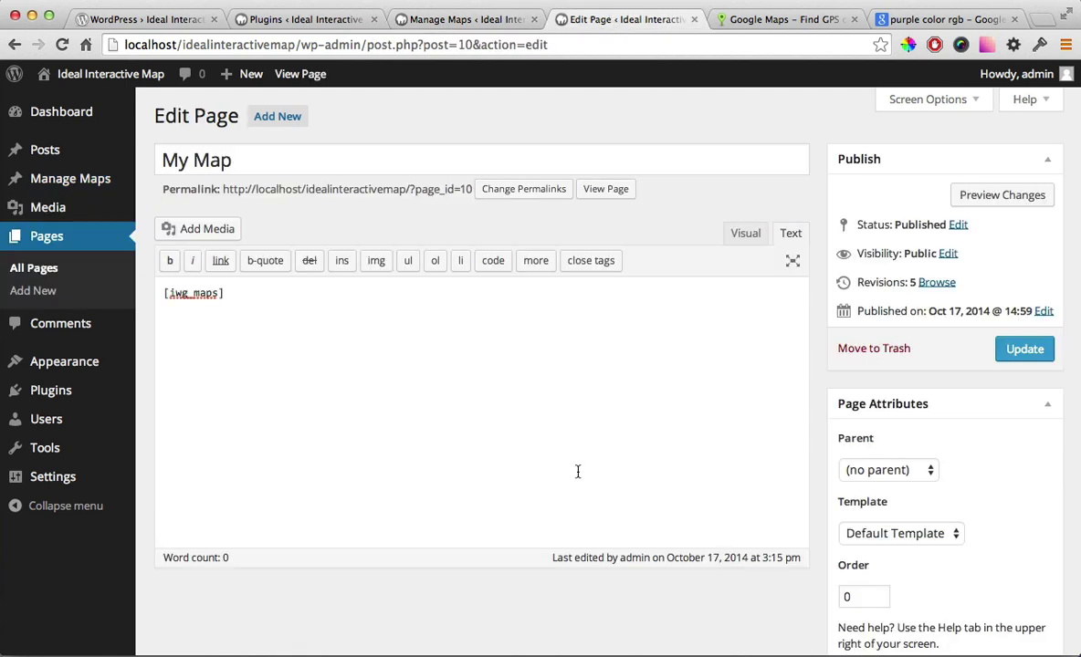
pyautogui.click(1029, 354)
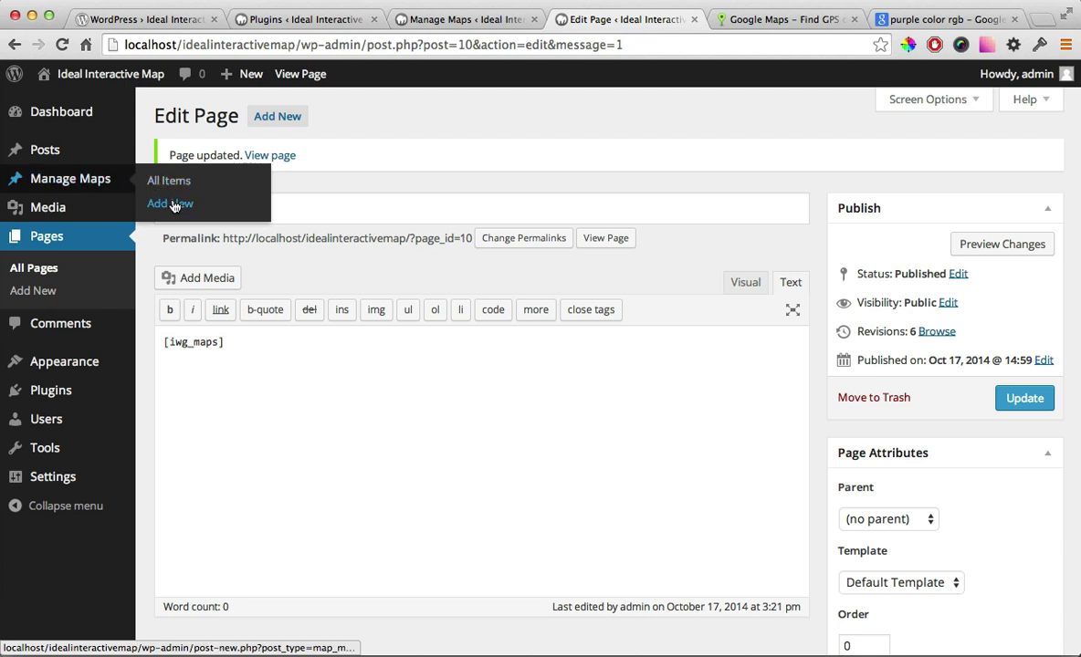
# Create a new map item titled 'Philippines' with the content 'my country'.
pyautogui.click(174, 206)
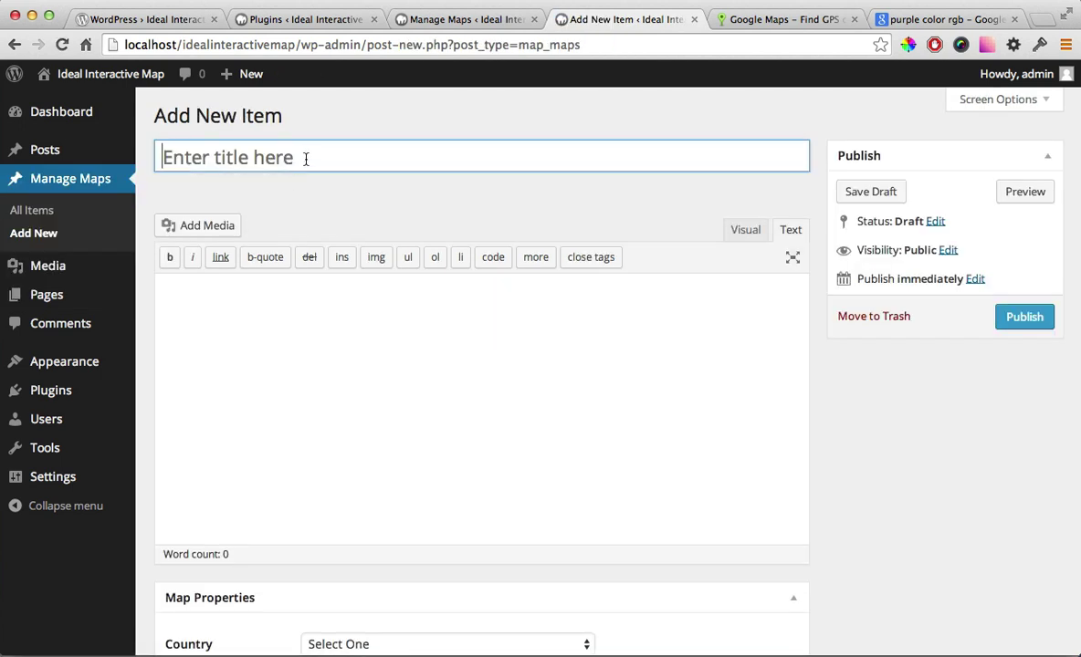
pyautogui.click(305, 159)
pyautogui.write('Ph')
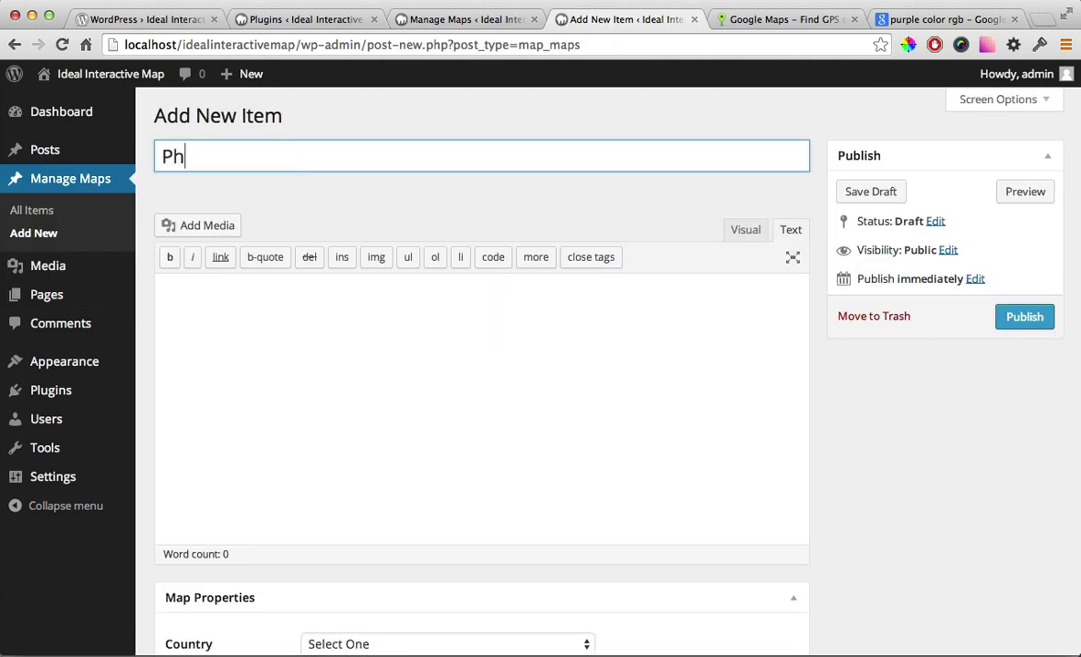
pyautogui.write('ilippi')
pyautogui.write('nes')
pyautogui.press('Tab')
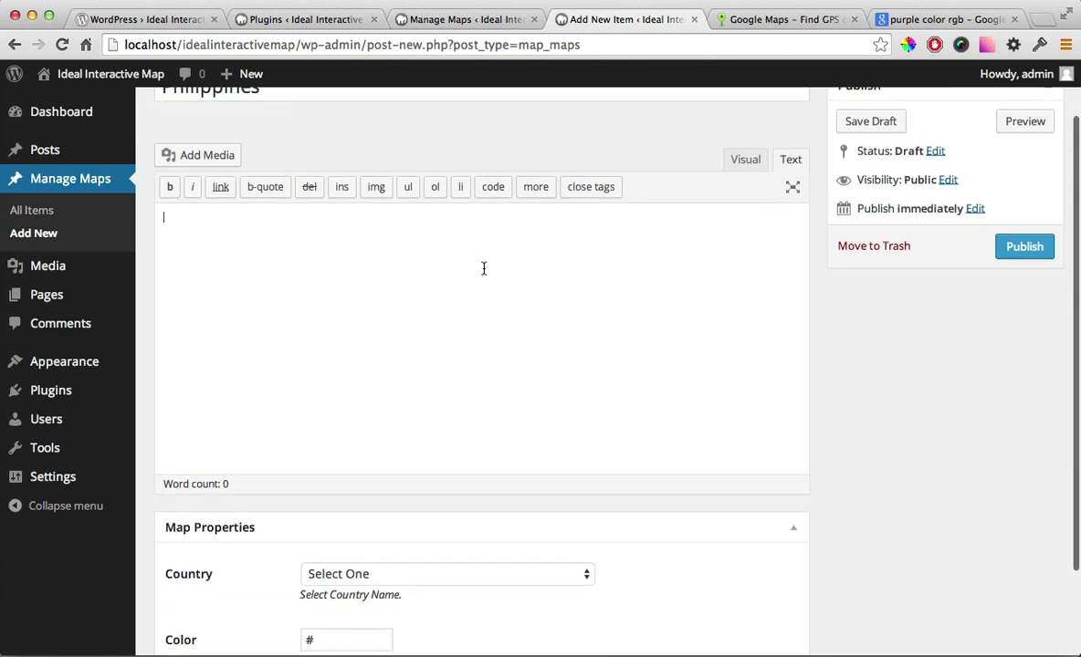
pyautogui.write('my ')
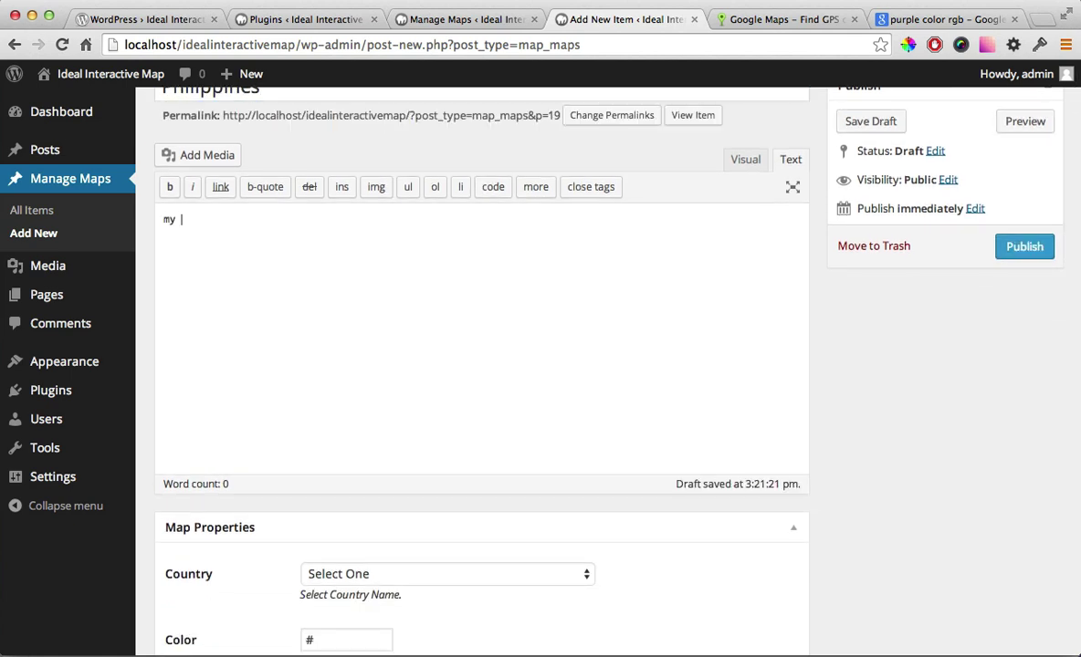
pyautogui.write('country')
# Choose Philippines in the map item's Country dropdown.
pyautogui.scroll(-3, 542, 289)
pyautogui.click(431, 471)
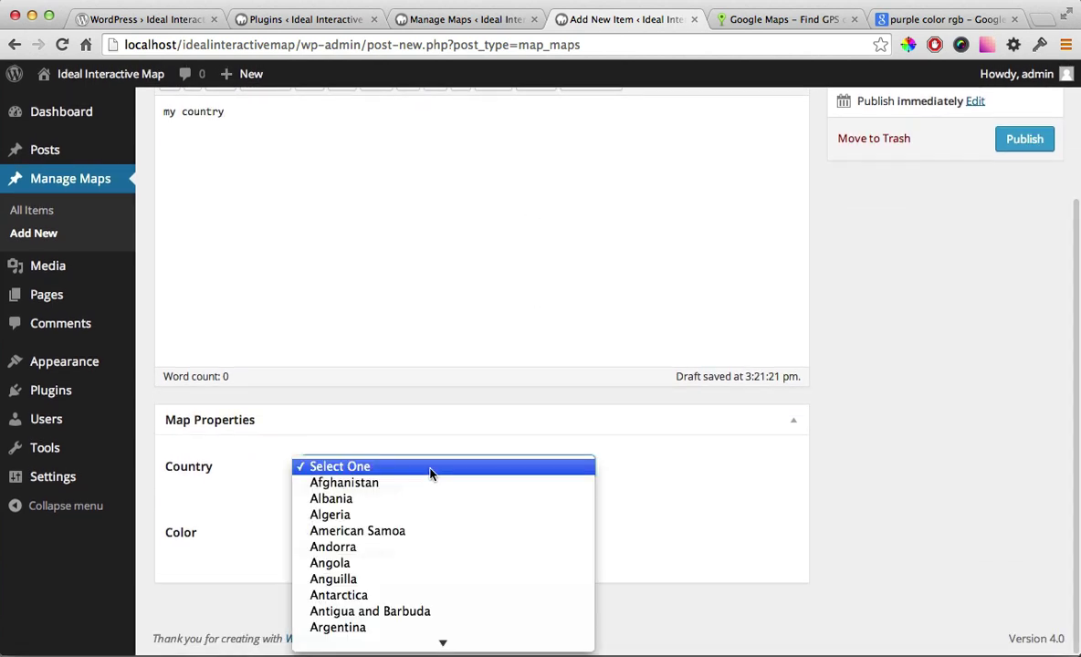
pyautogui.press('p')
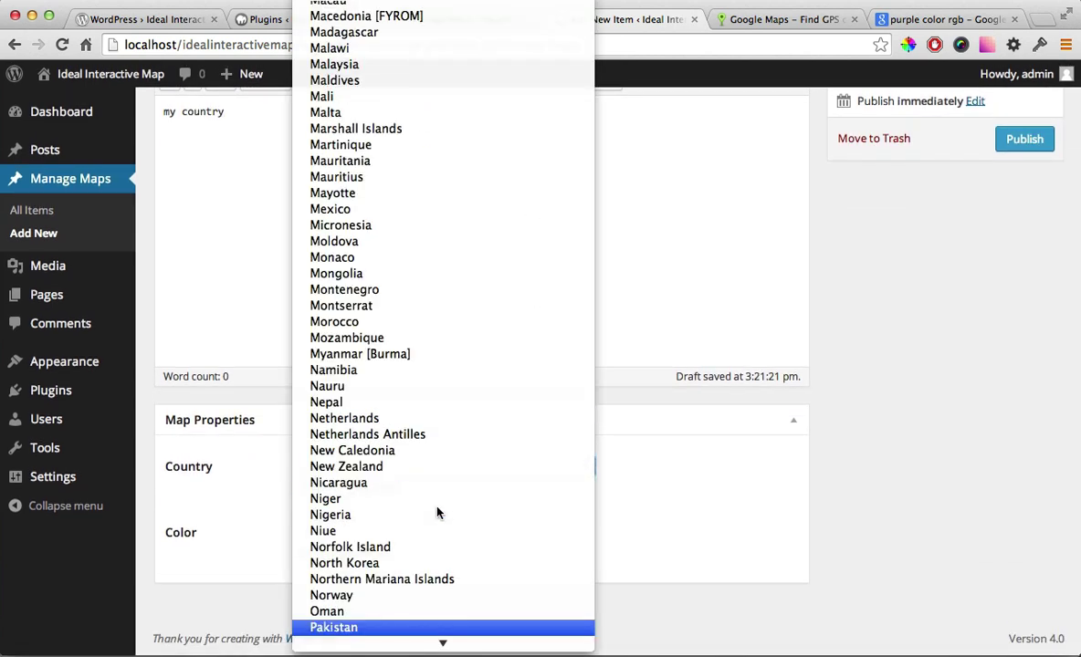
pyautogui.press('Down')
pyautogui.press('Down')
pyautogui.press('Down')
pyautogui.press('Down')
pyautogui.press('Down')
pyautogui.press('Down')
pyautogui.press('Down')
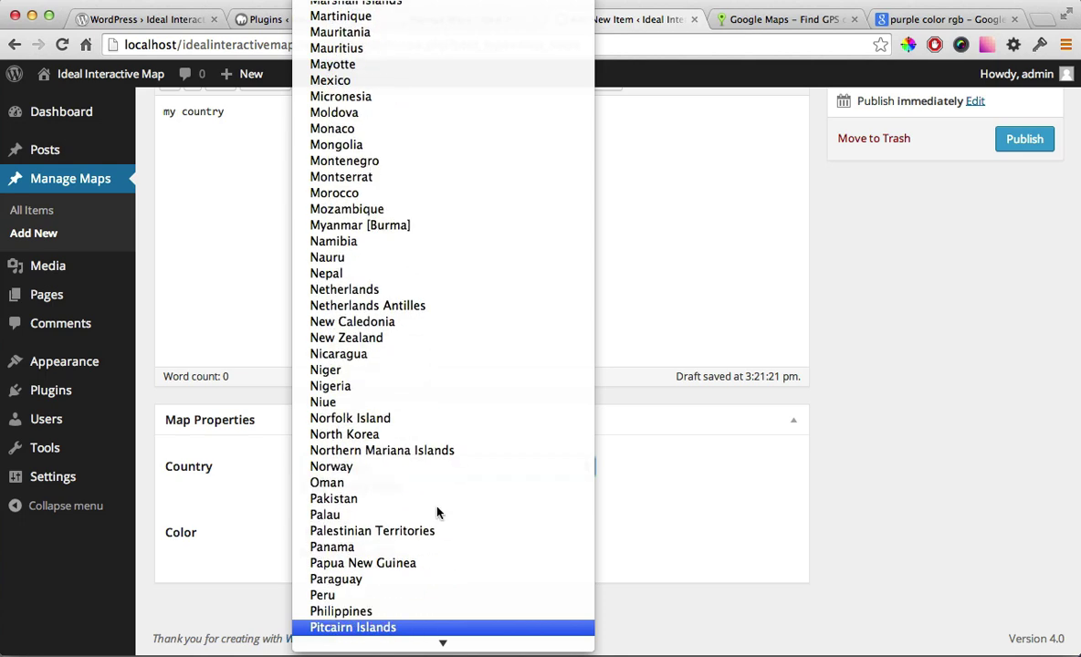
pyautogui.press('Up')
pyautogui.press('Return')
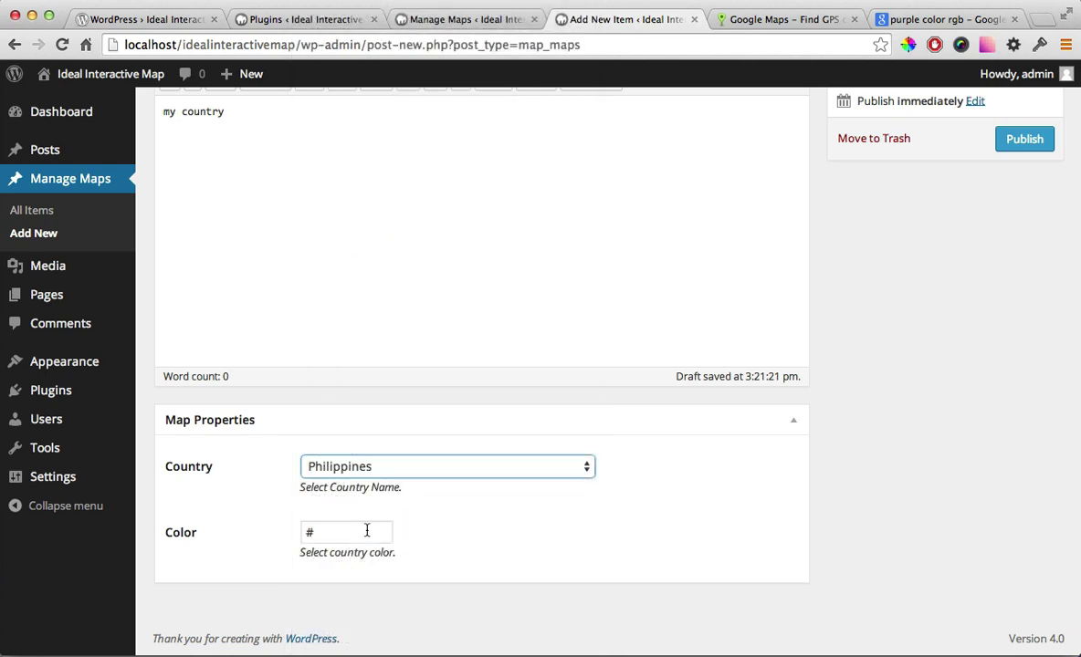
pyautogui.scroll(-2, 533, 528)
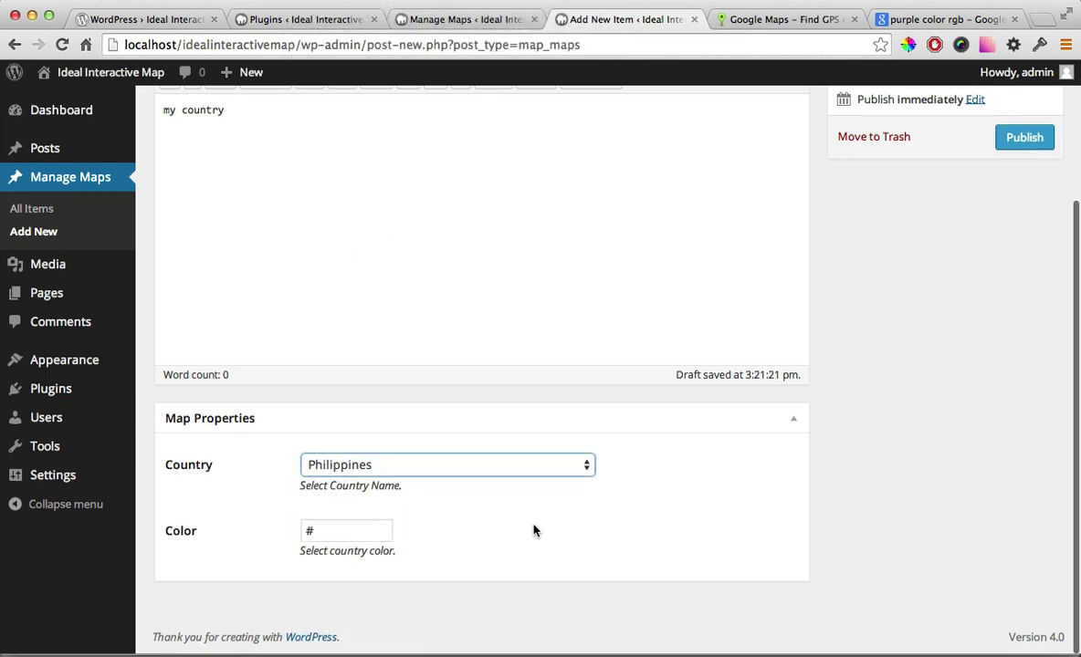
# Pick purple #bd46d8 in the colour wheel for the Philippines item, then publish it.
pyautogui.click(358, 529)
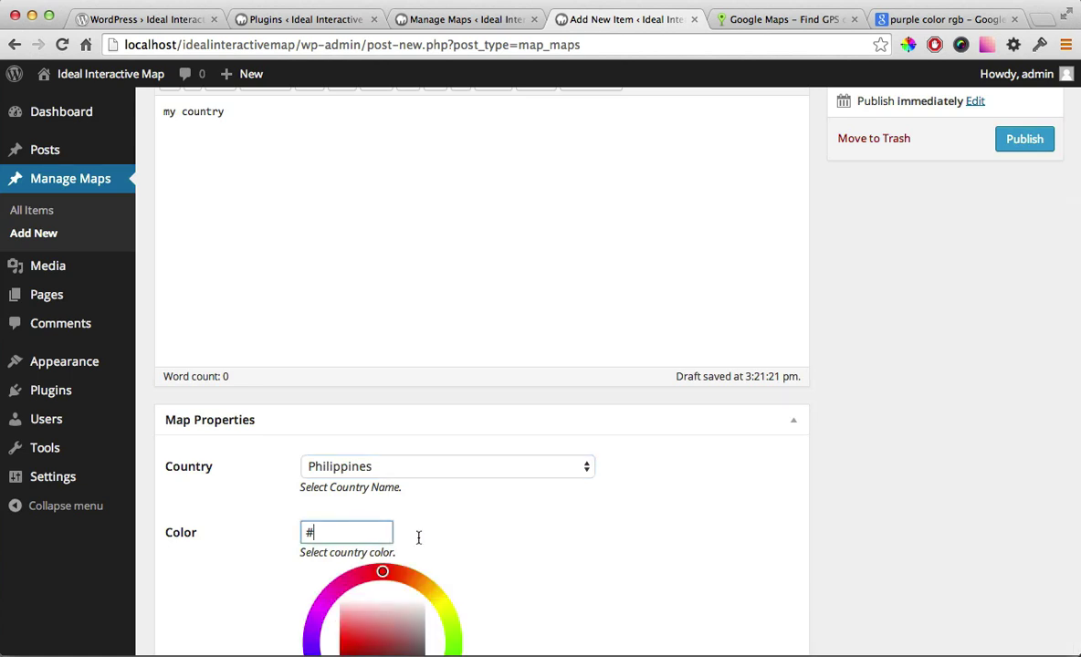
pyautogui.scroll(-3, 466, 548)
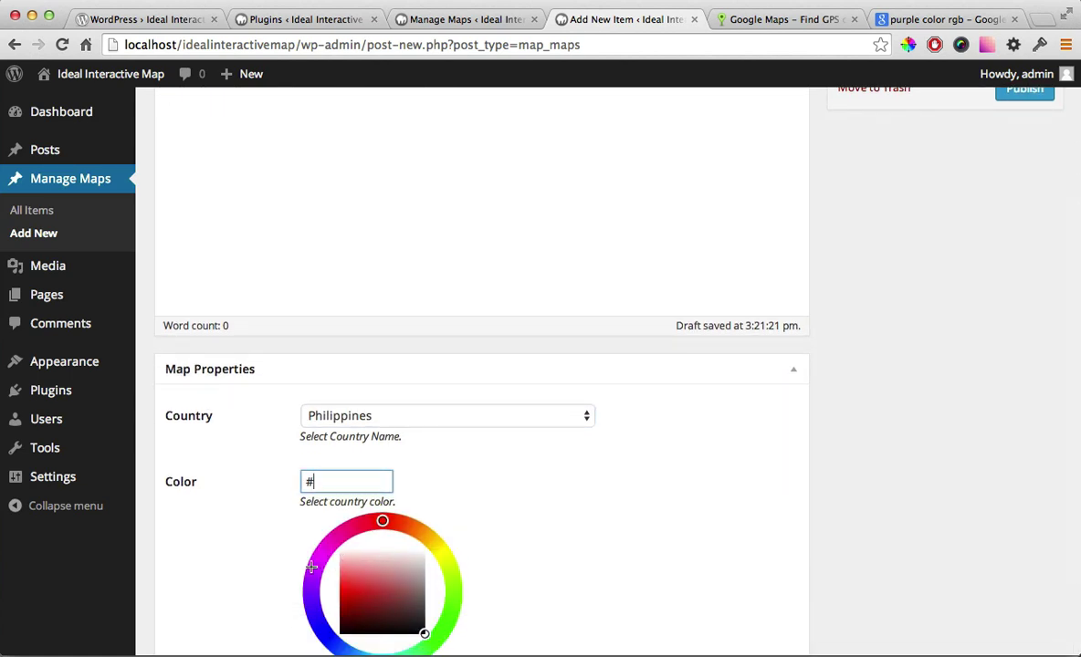
pyautogui.click(313, 568)
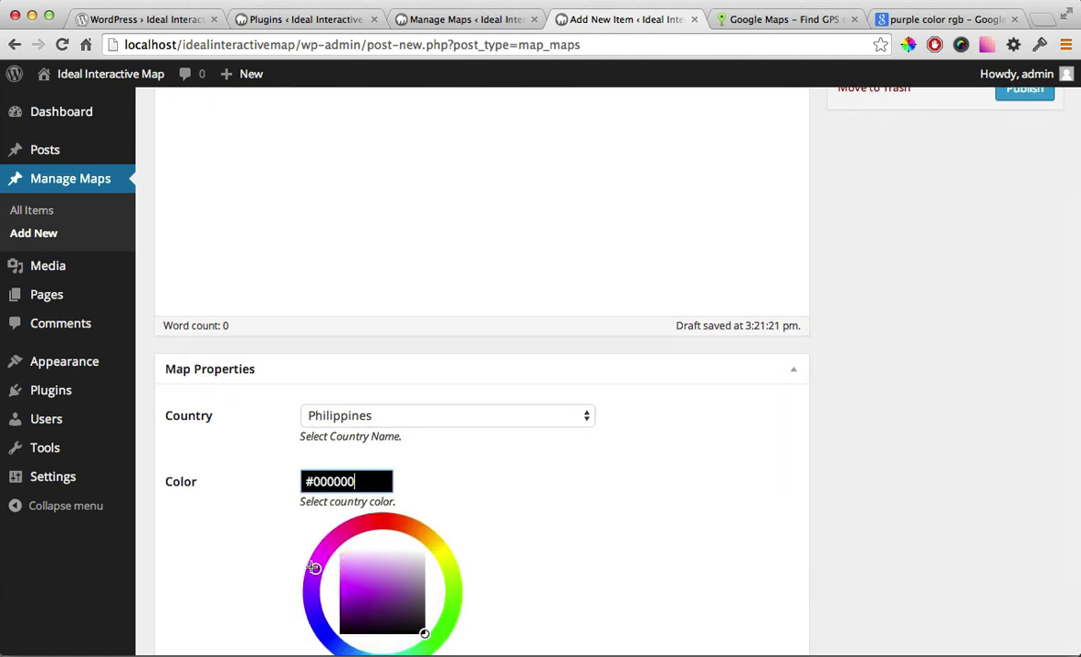
pyautogui.click(370, 586)
pyautogui.click(322, 481)
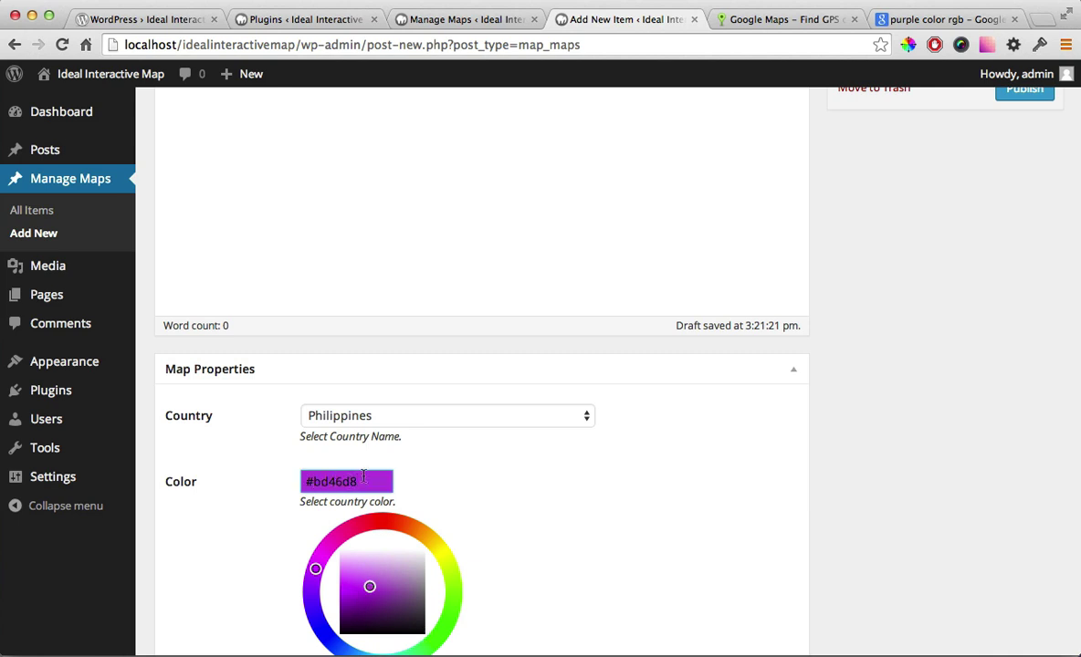
pyautogui.scroll(-3, 511, 505)
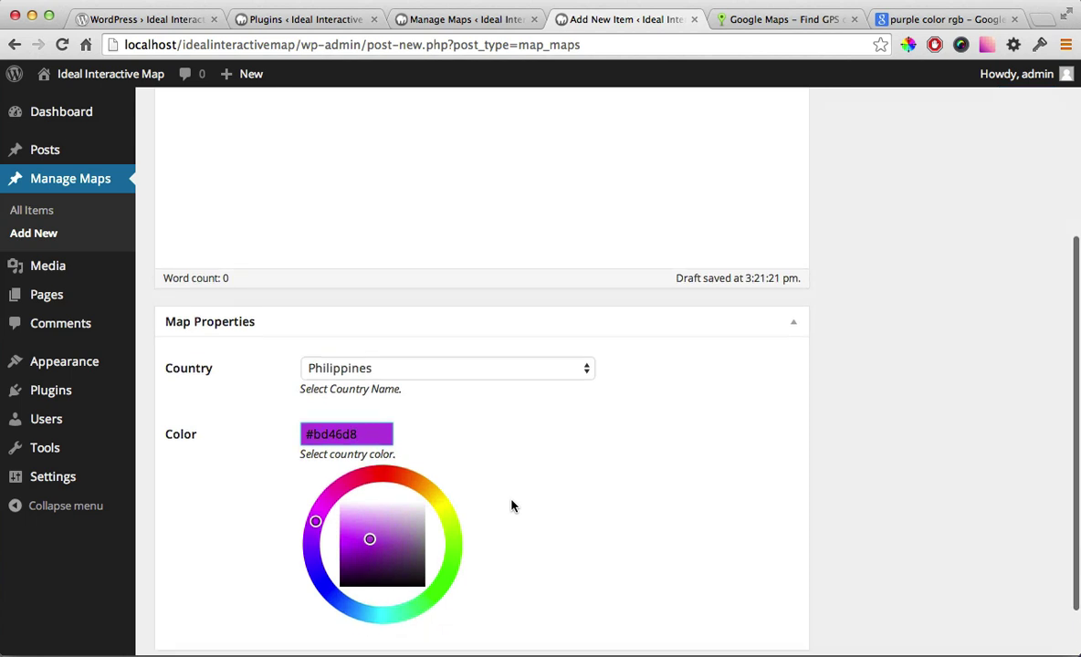
pyautogui.scroll(5, 511, 504)
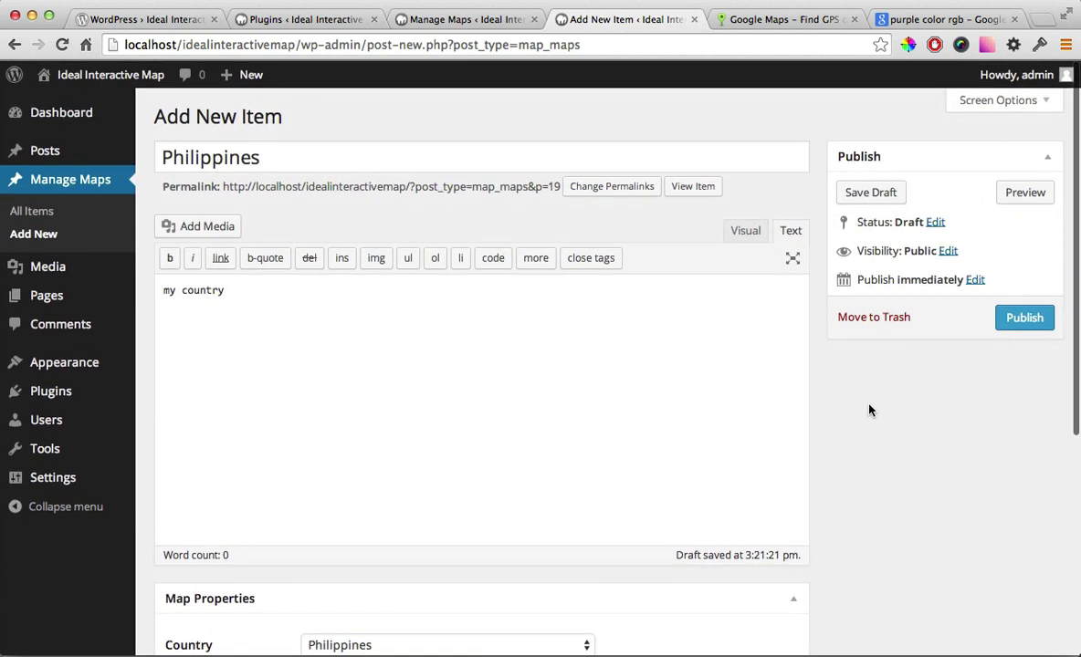
pyautogui.click(1007, 317)
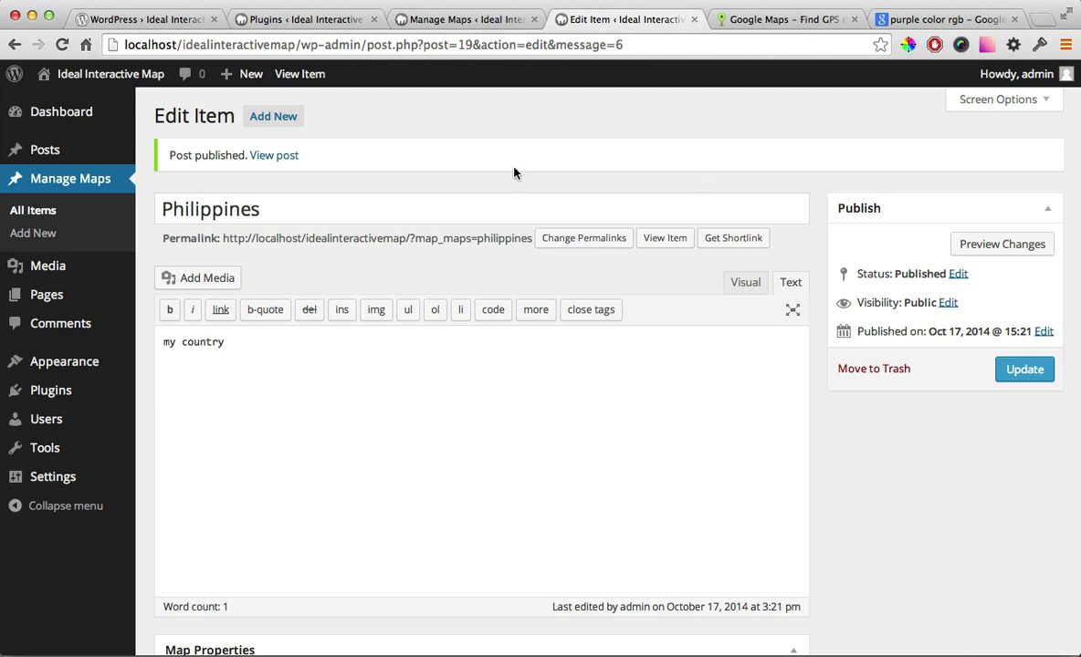
# View the live My Map page in a new tab, showing the Philippines highlighted purple.
pyautogui.click(458, 25)
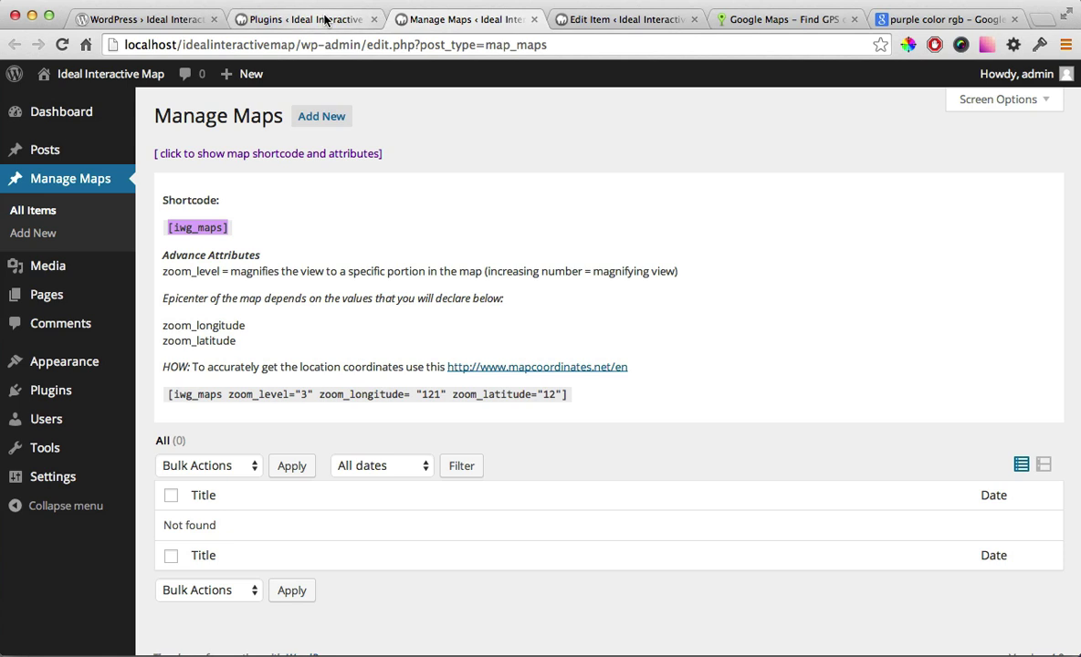
pyautogui.click(82, 297)
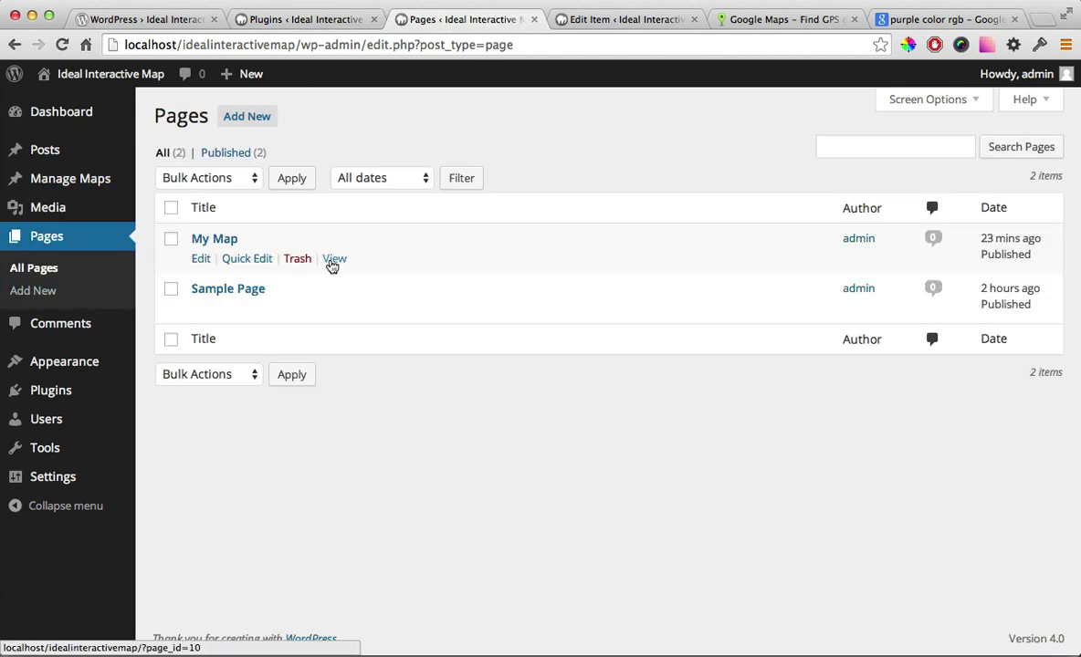
pyautogui.rightClick(332, 262)
pyautogui.click(348, 267)
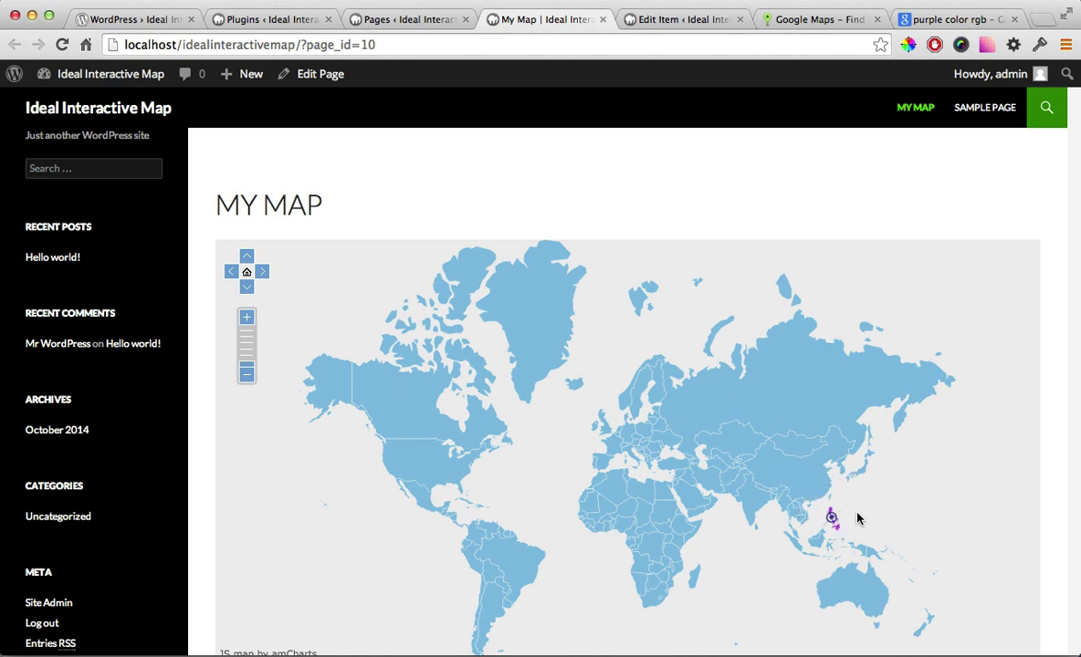
pyautogui.moveTo(830, 520)
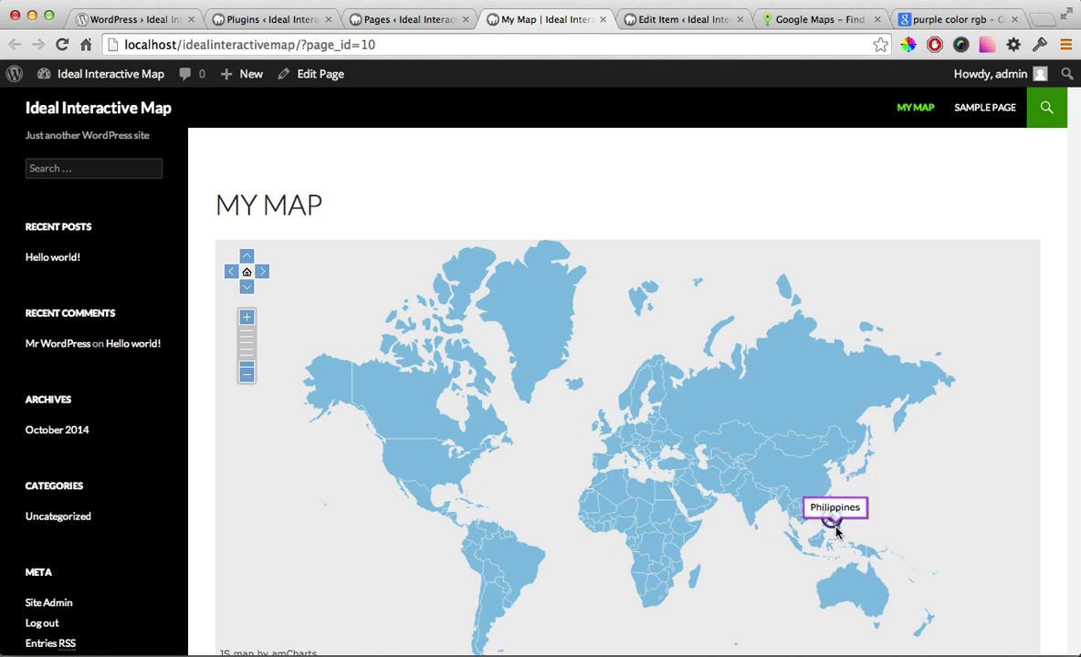
pyautogui.click(836, 531)
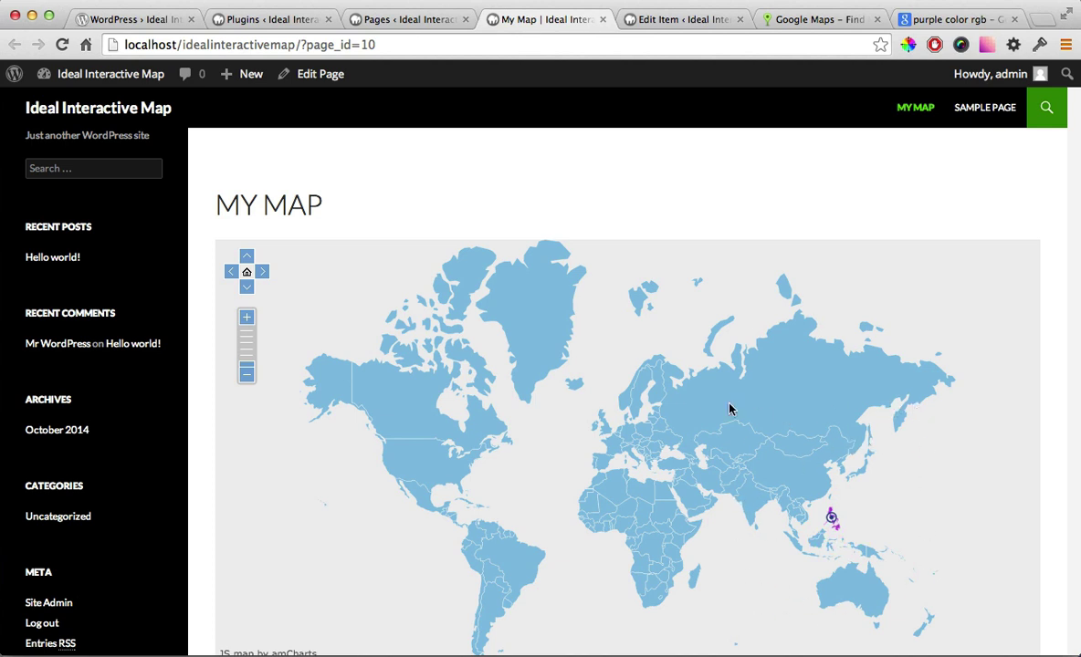
pyautogui.click(398, 26)
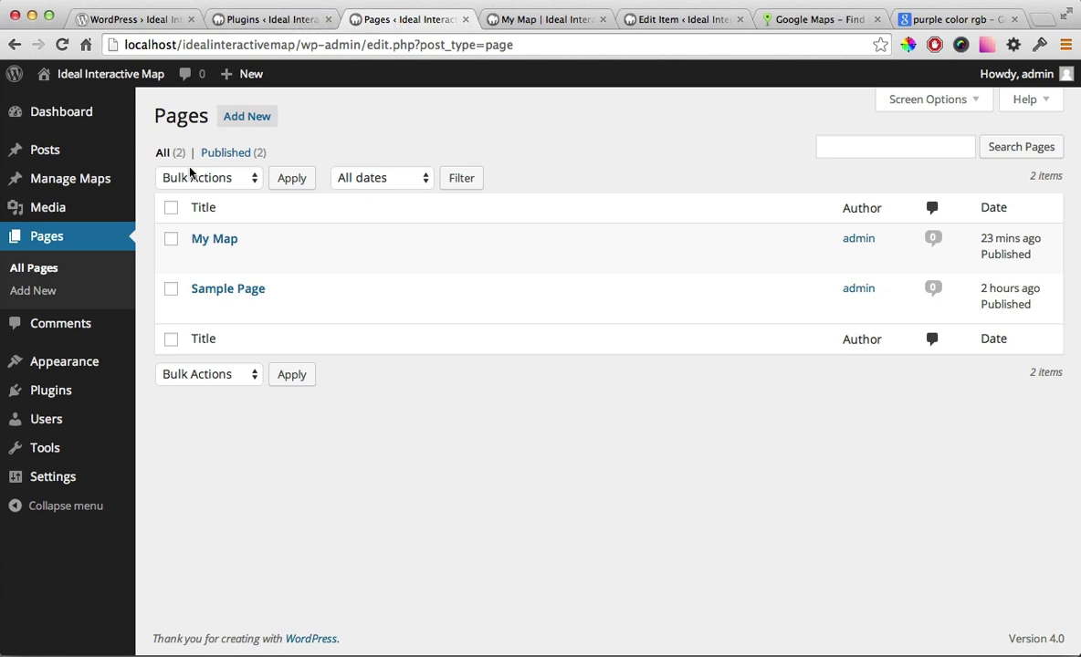
# Show the shortcode attribute help, select the zoom example, and open the mapcoordinates.net link.
pyautogui.click(168, 187)
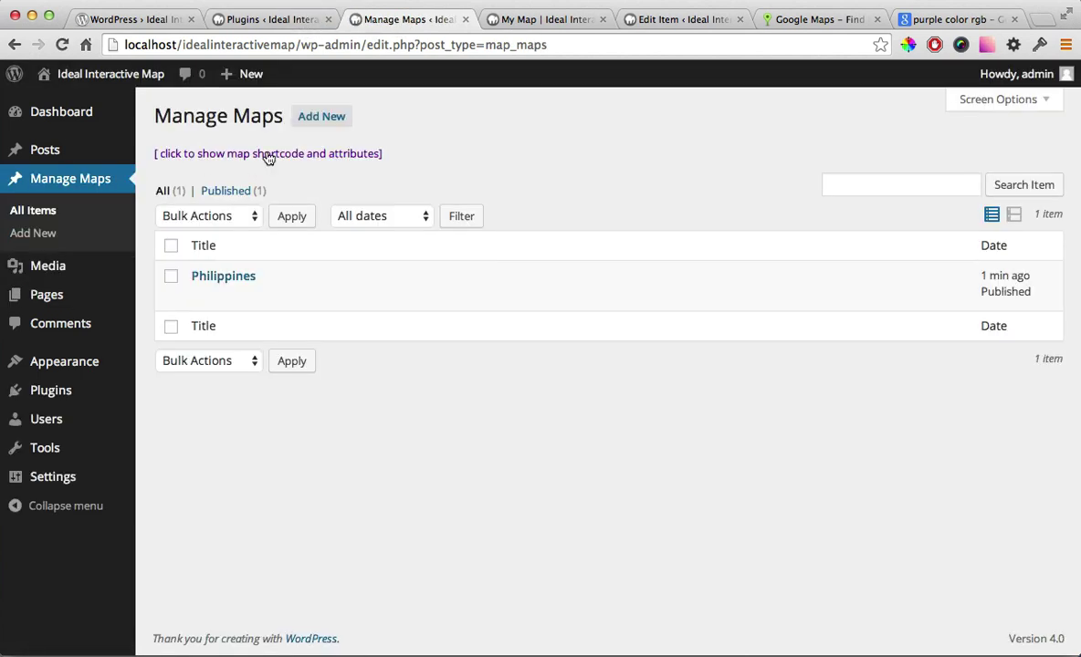
pyautogui.click(266, 155)
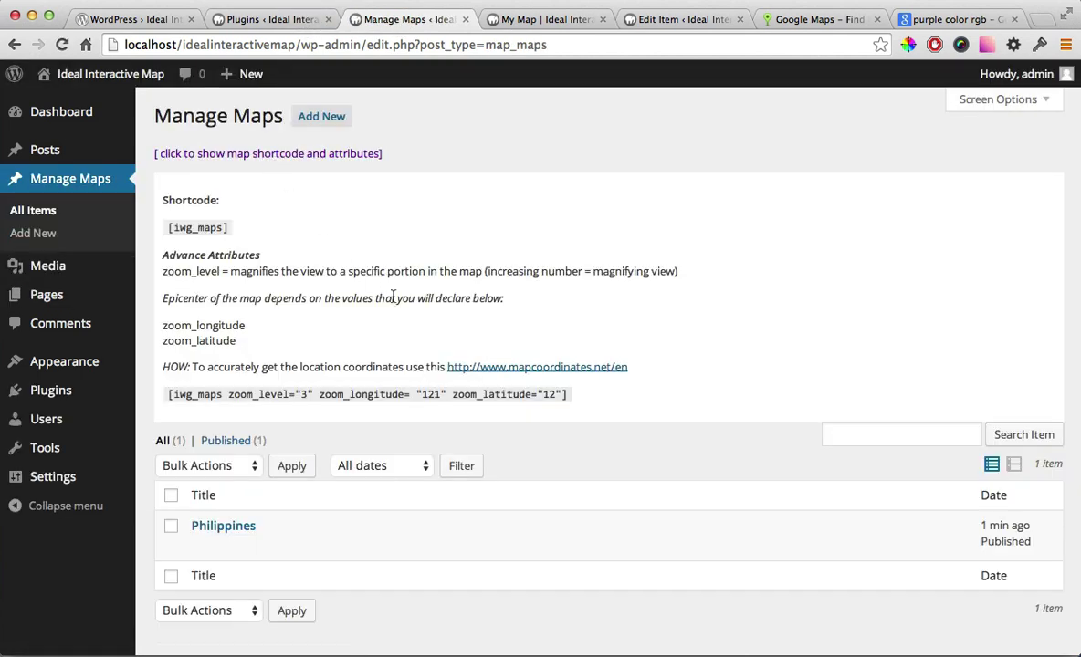
pyautogui.moveTo(567, 395); pyautogui.dragTo(164, 394)
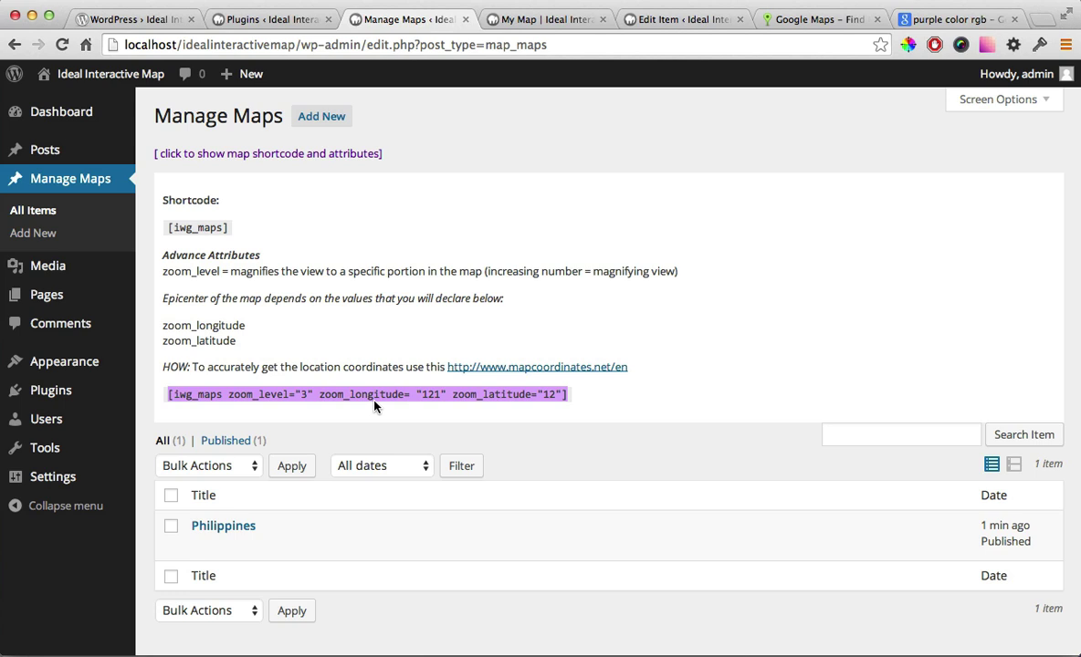
pyautogui.rightClick(542, 376)
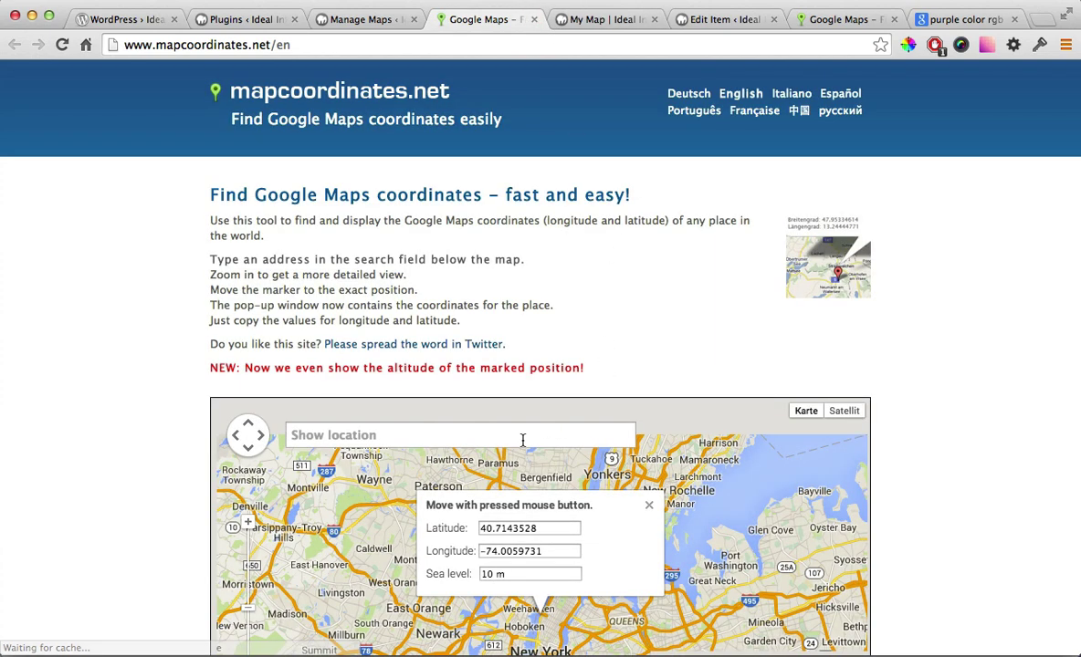
# Search mapcoordinates.net for the Philippines and select its latitude 12.76894644.
pyautogui.click(522, 440)
pyautogui.write('phi')
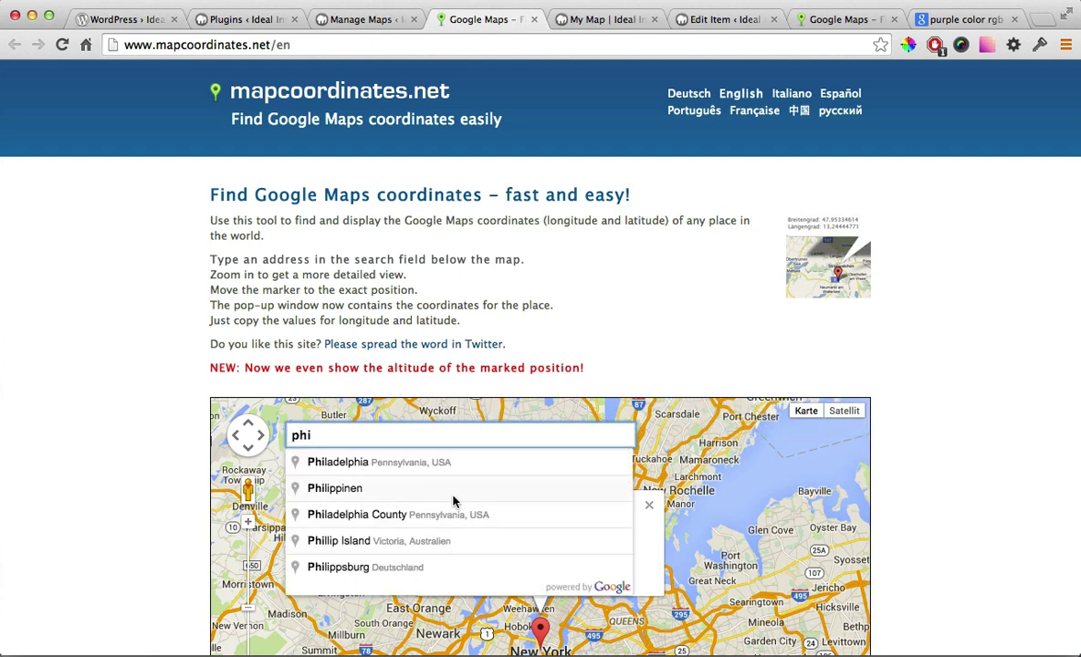
pyautogui.write('lippi')
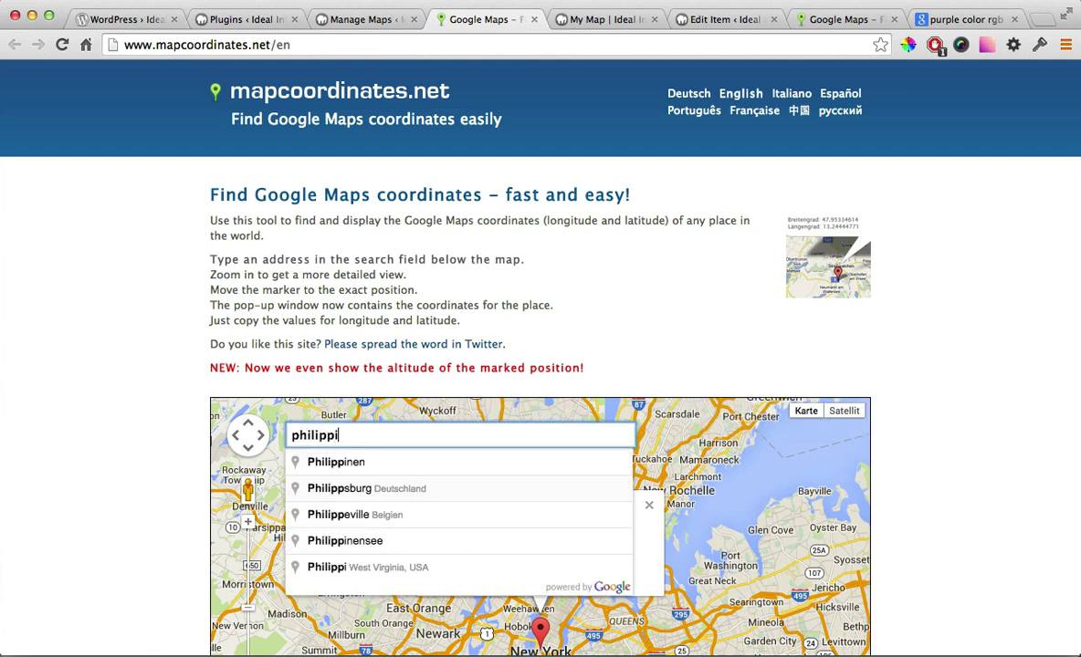
pyautogui.write('n')
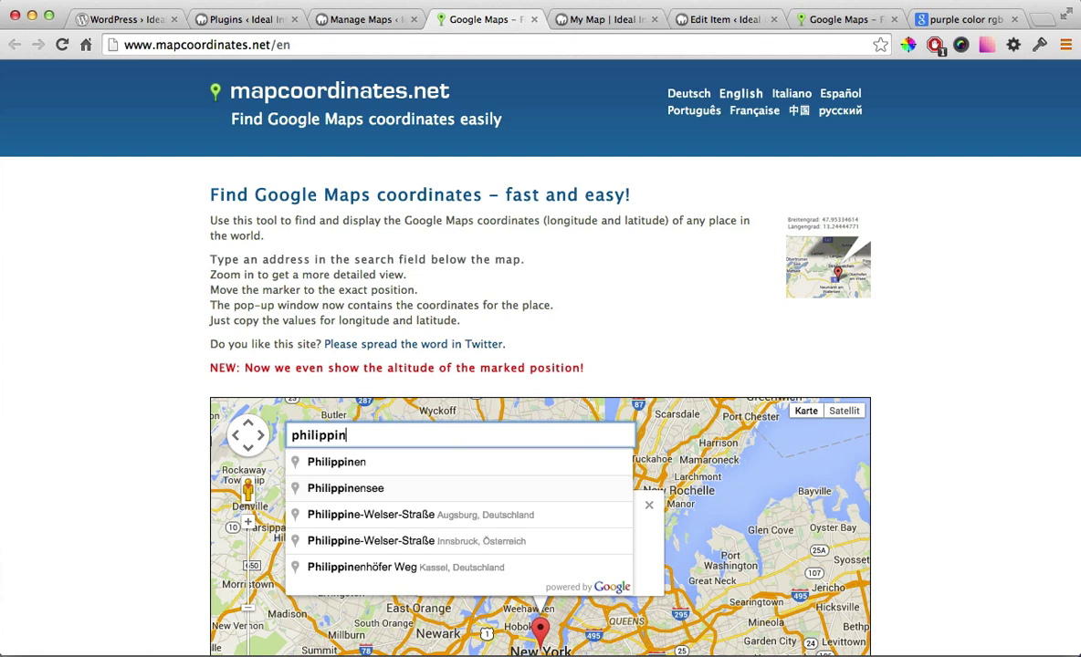
pyautogui.write('es')
pyautogui.press('Return')
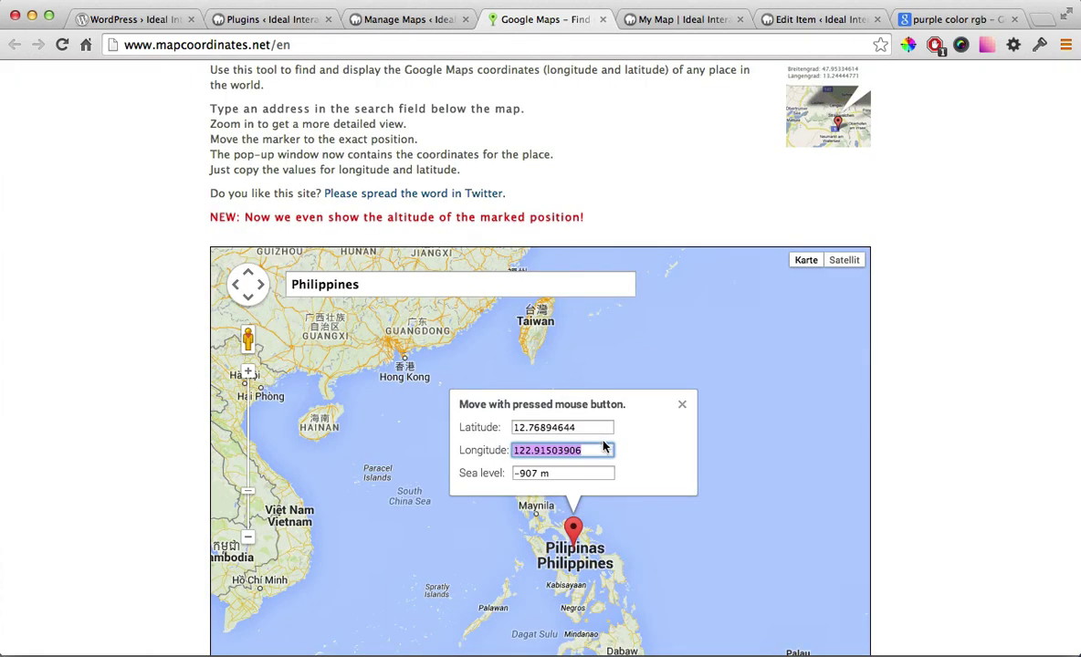
pyautogui.click(588, 428)
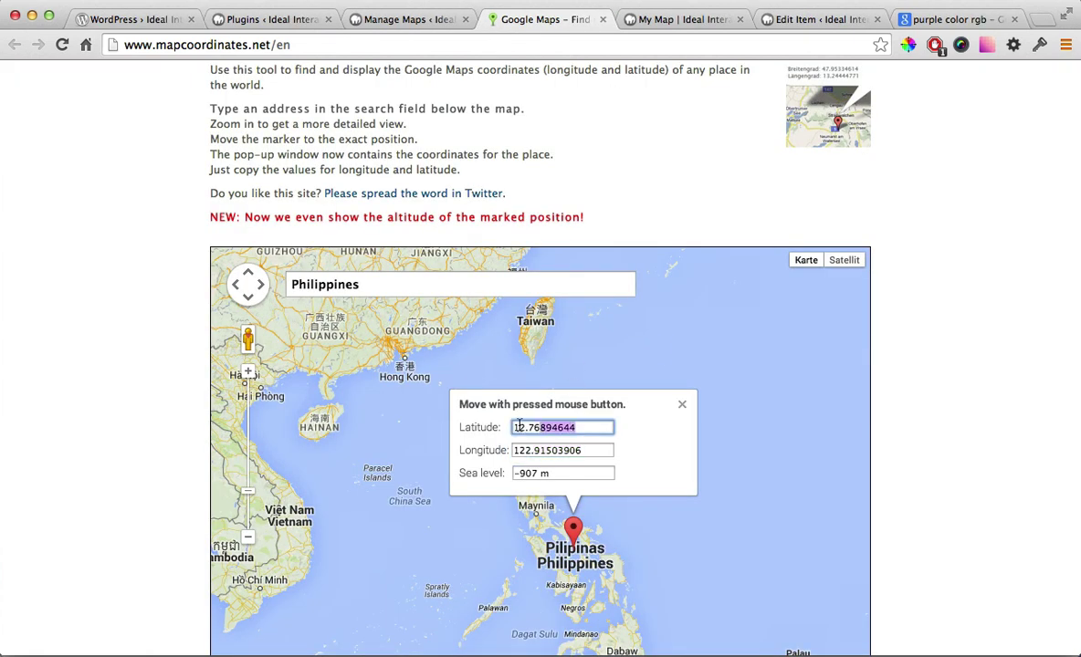
# Open the My Map page editor from the live page.
pyautogui.click(406, 20)
pyautogui.click(657, 20)
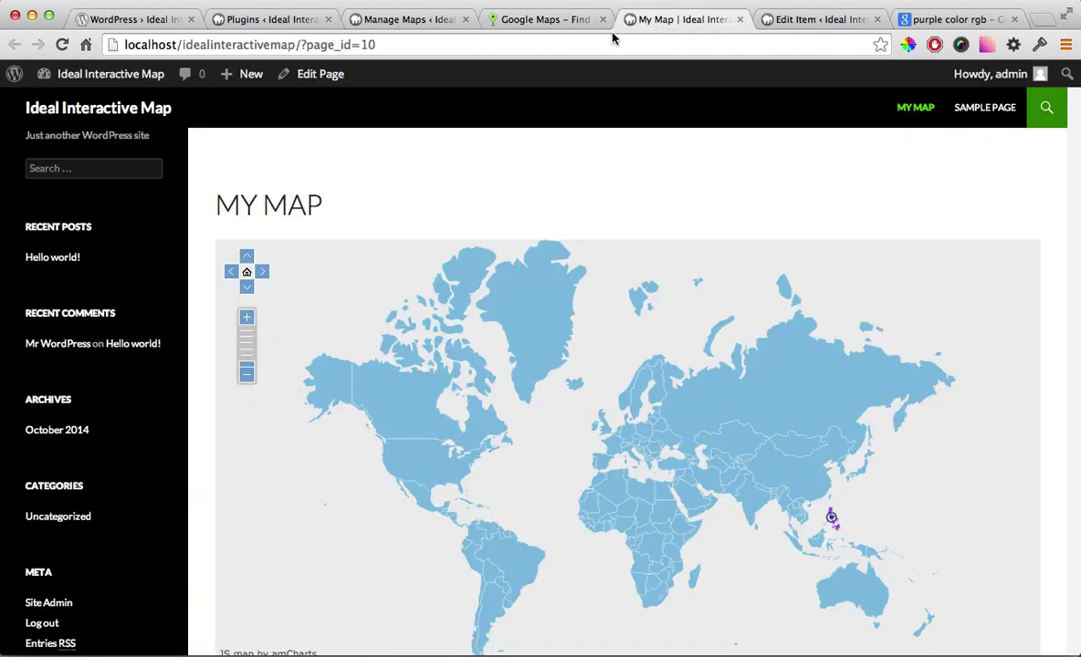
pyautogui.click(330, 81)
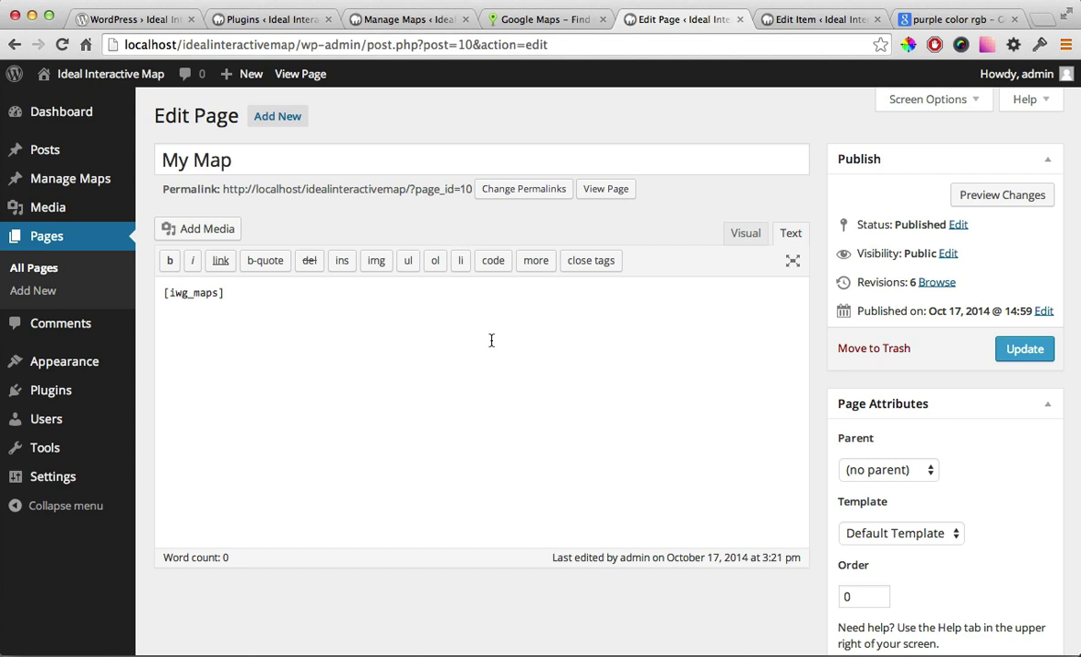
# Select the full example zoom shortcode on the Manage Maps page.
pyautogui.click(390, 17)
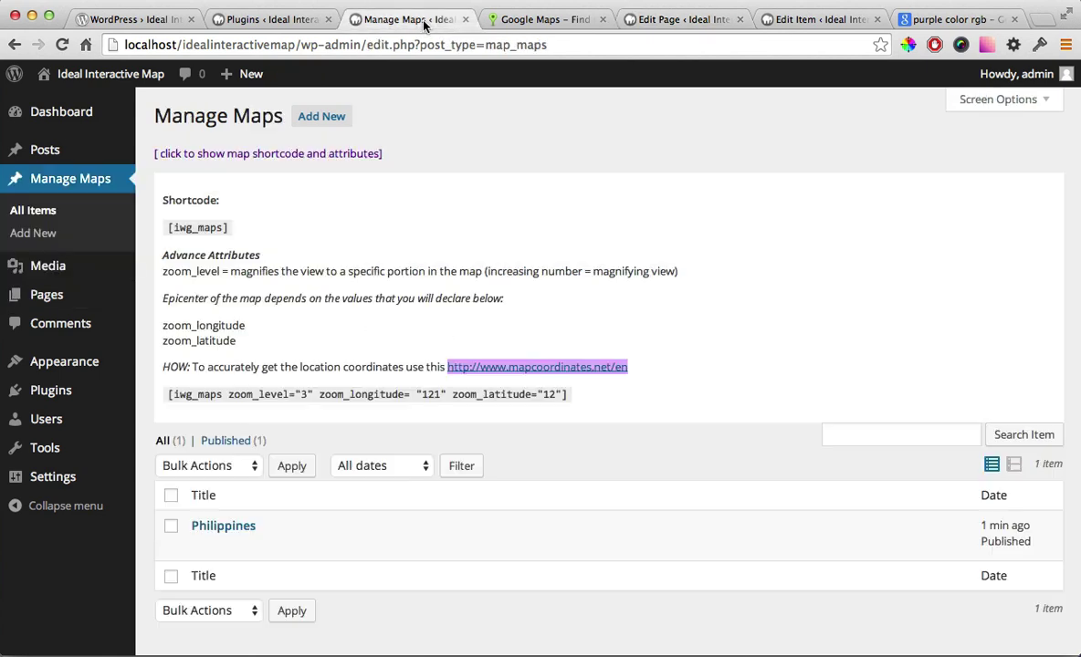
pyautogui.tripleClick(431, 393)
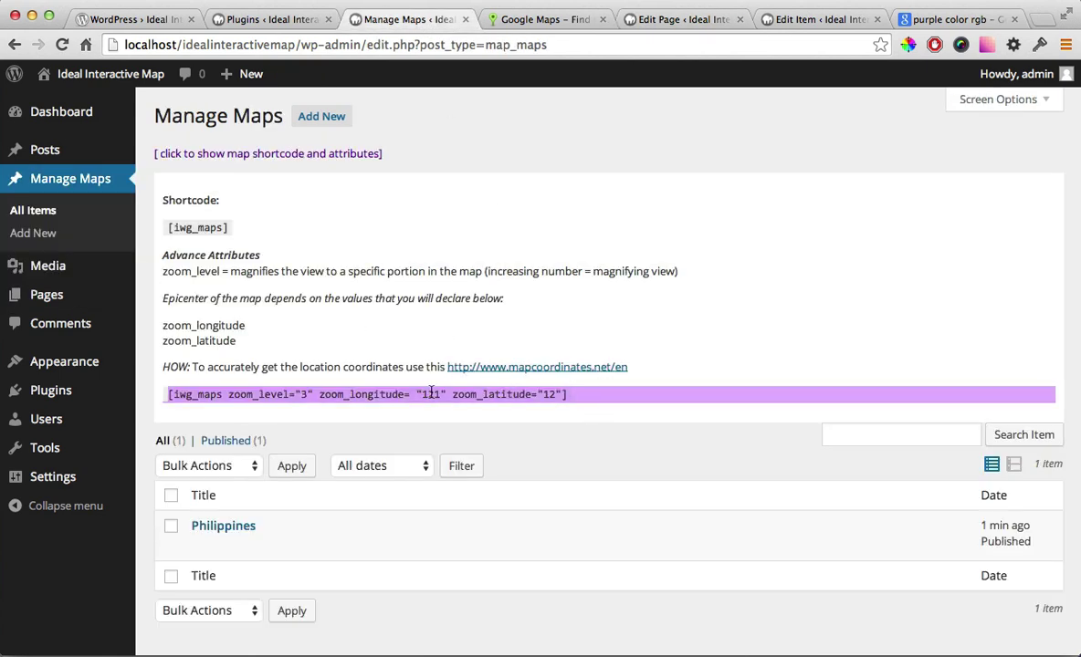
pyautogui.click(402, 399)
pyautogui.moveTo(571, 394); pyautogui.dragTo(321, 395)
pyautogui.click(227, 409)
pyautogui.moveTo(226, 409); pyautogui.dragTo(161, 387)
pyautogui.press('super+c')
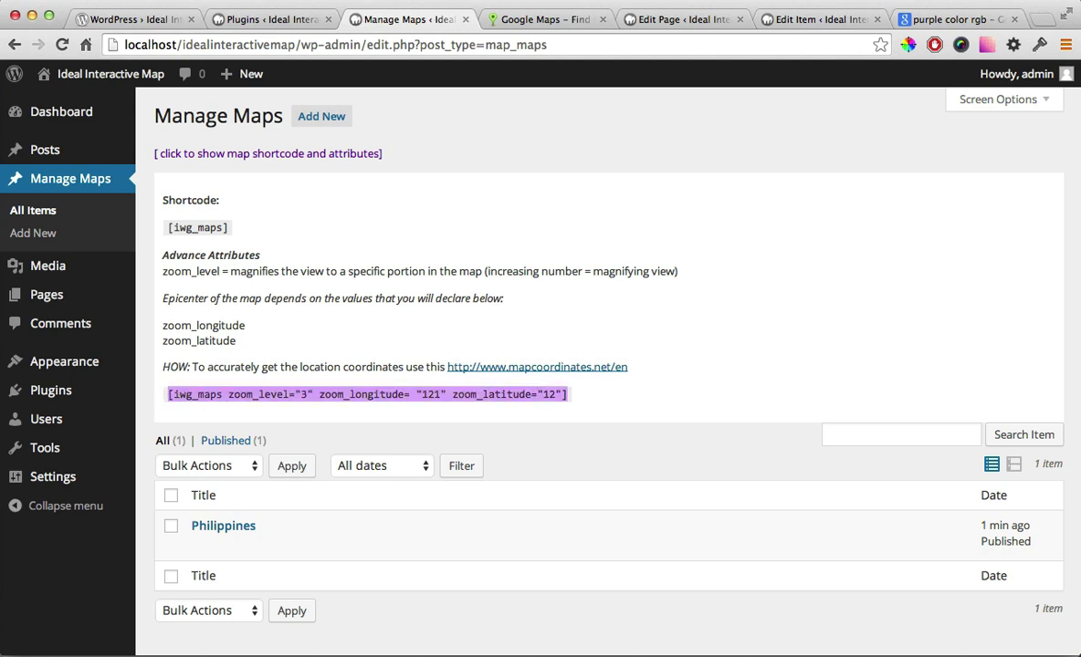
pyautogui.moveTo(666, 19); pyautogui.dragTo(526, 22)
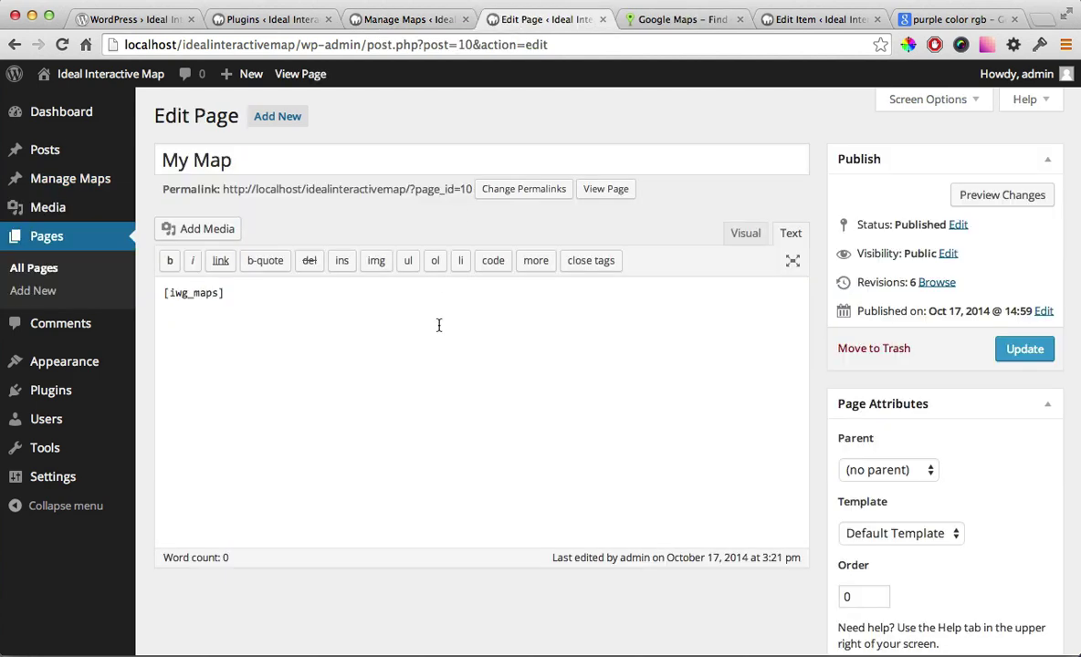
# Replace the My Map page content with the copied example zoom shortcode.
pyautogui.click(439, 324)
pyautogui.press('super+a')
pyautogui.press('super+v')
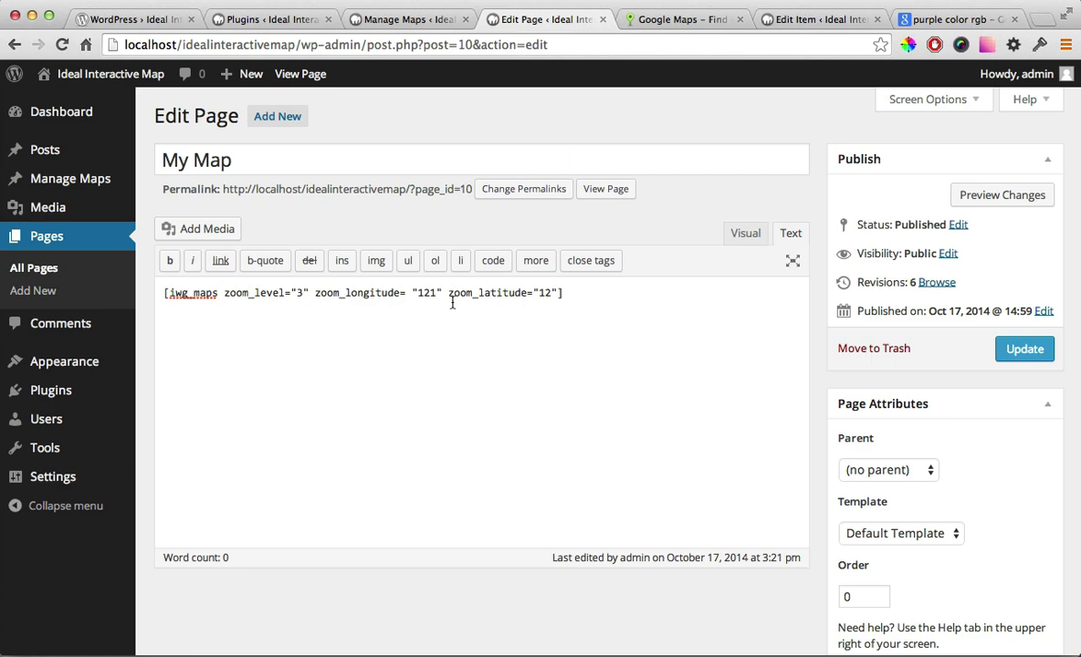
# Set the shortcode's latitude to 12.76894644 and longitude to 122.91503906, then update the page.
pyautogui.click(686, 19)
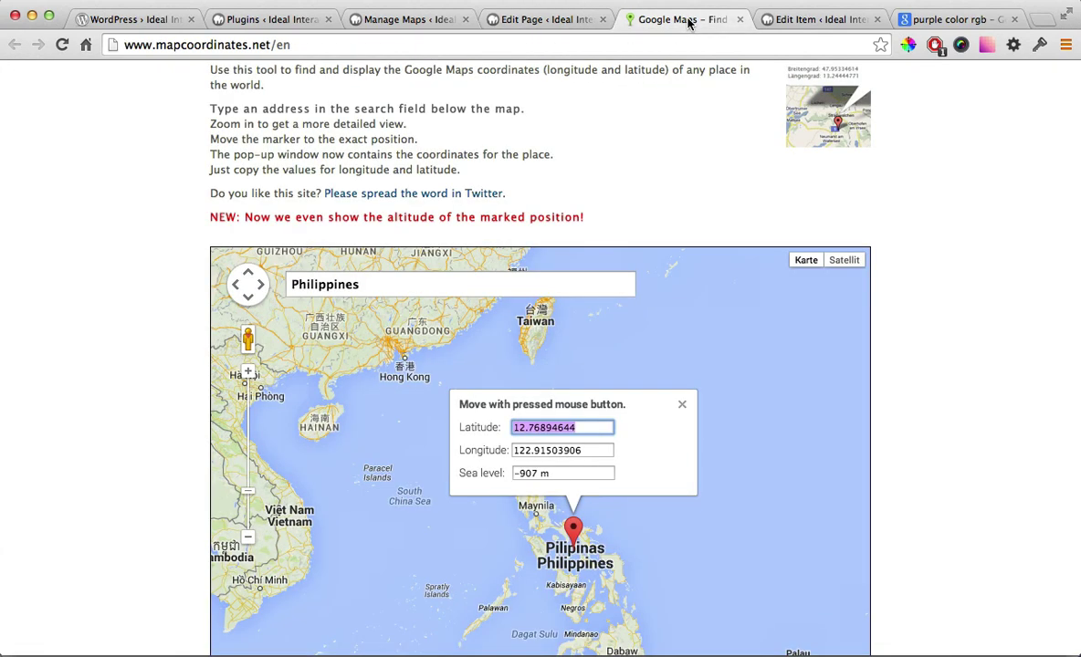
pyautogui.click(539, 20)
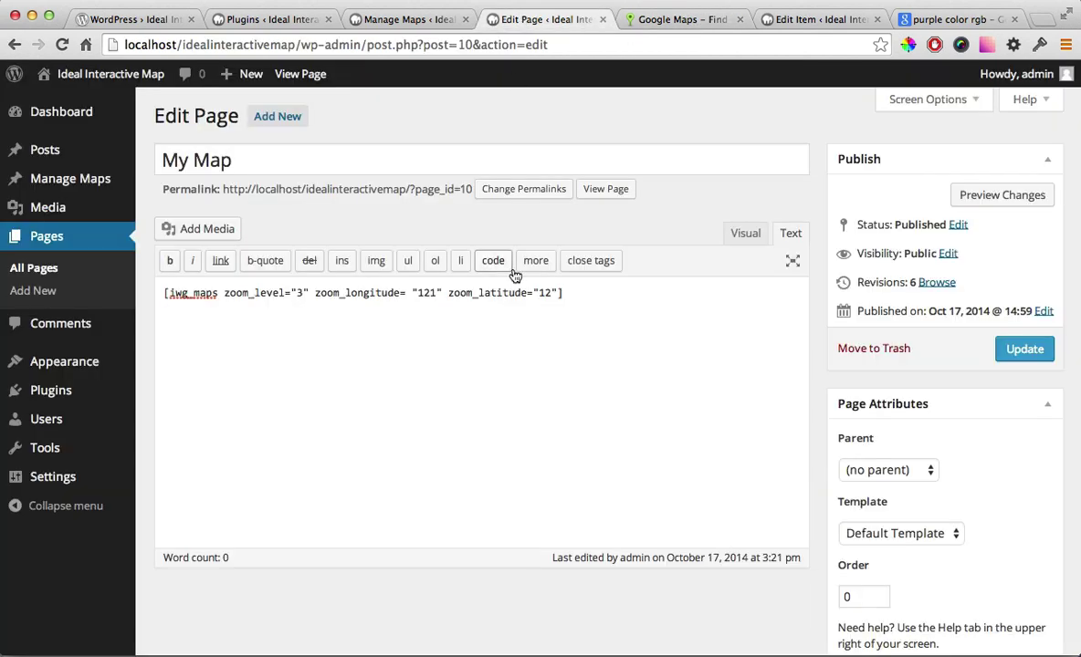
pyautogui.doubleClick(545, 293)
pyautogui.write('12.76894644')
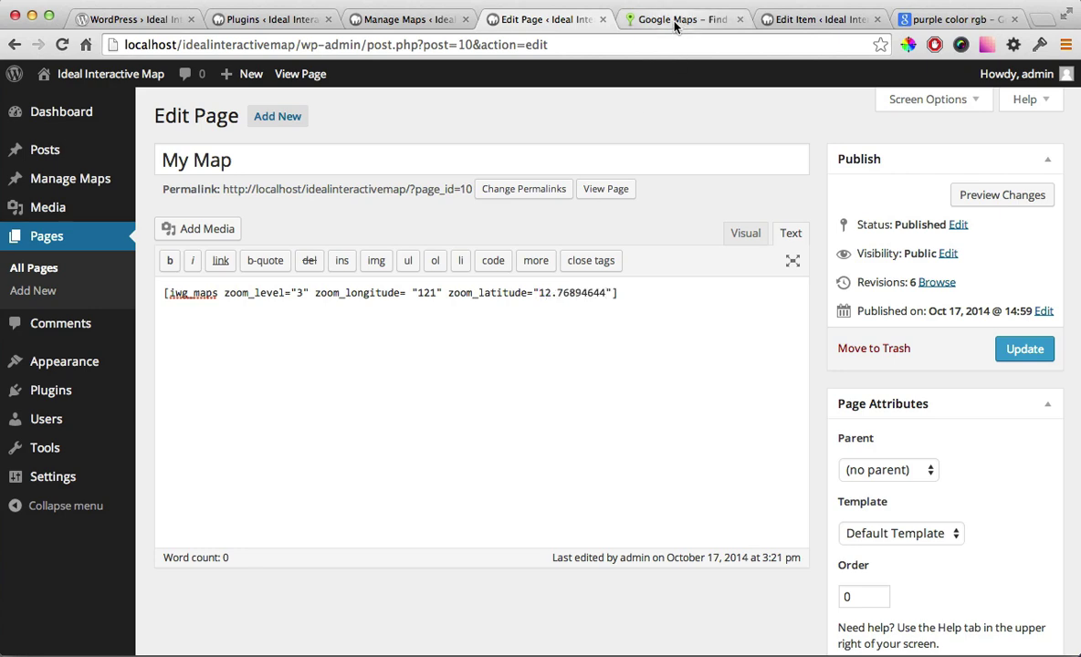
pyautogui.click(675, 19)
pyautogui.click(558, 450)
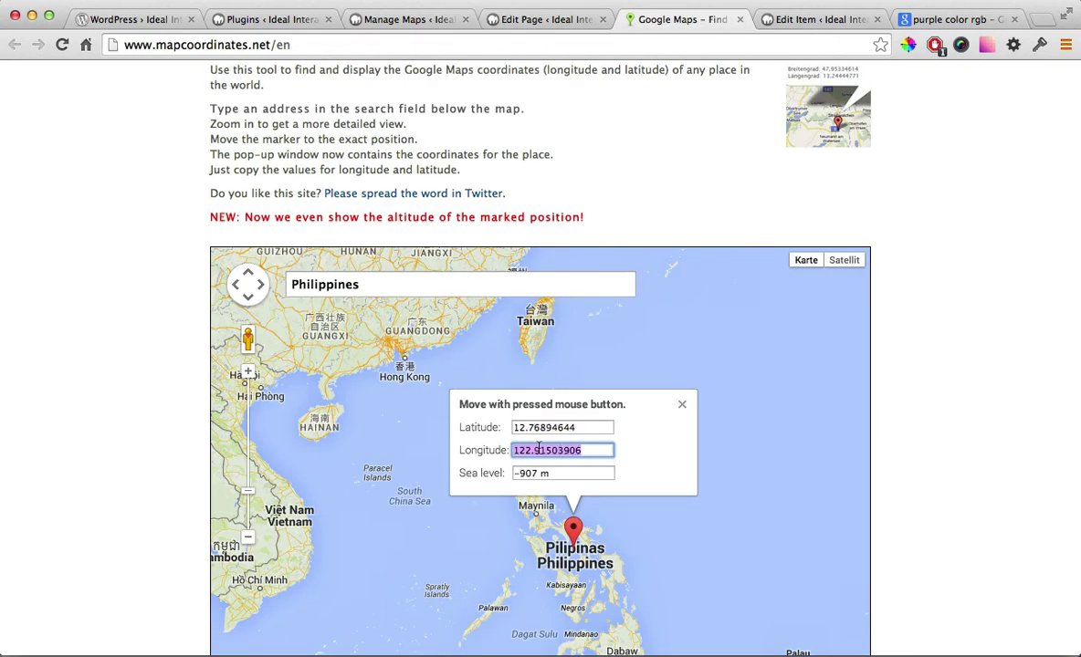
pyautogui.click(511, 19)
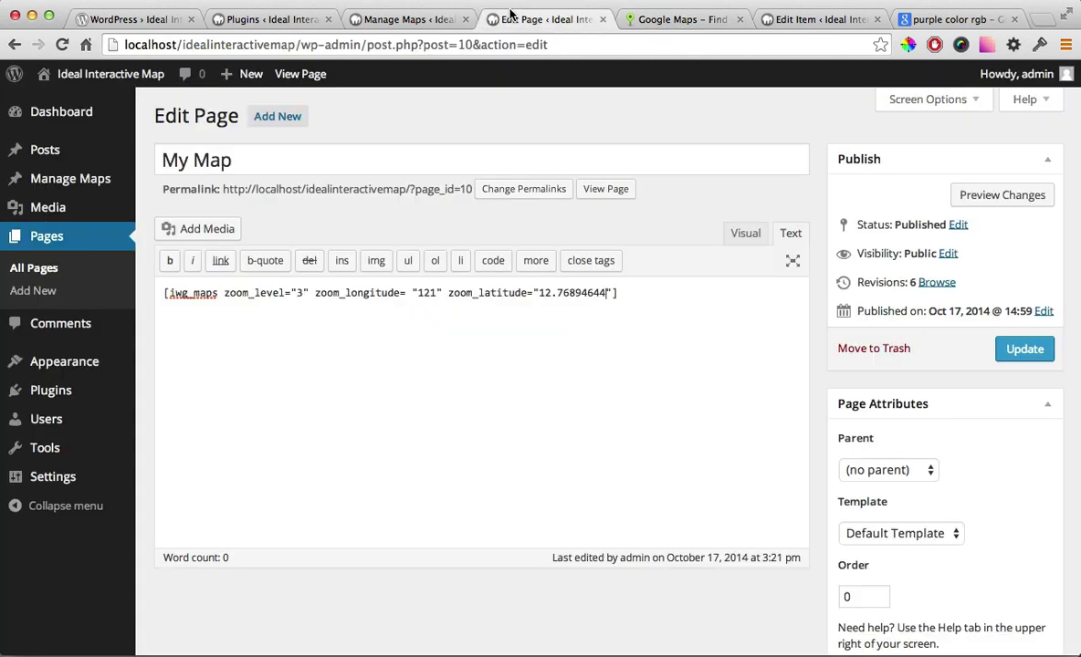
pyautogui.doubleClick(426, 292)
pyautogui.write('122.91503906')
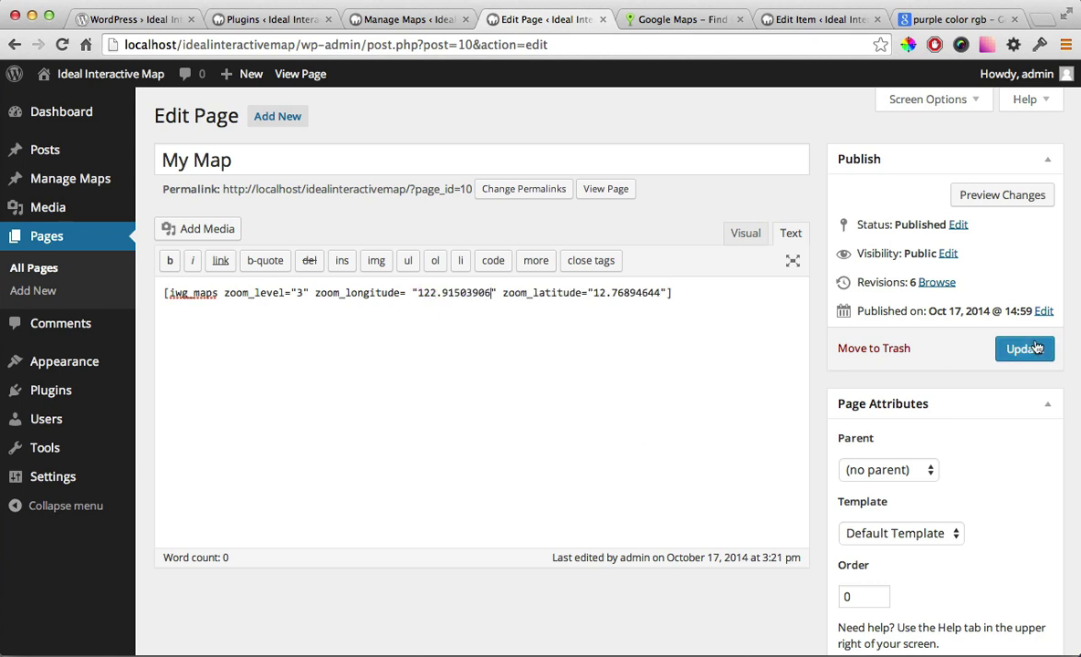
pyautogui.click(1024, 348)
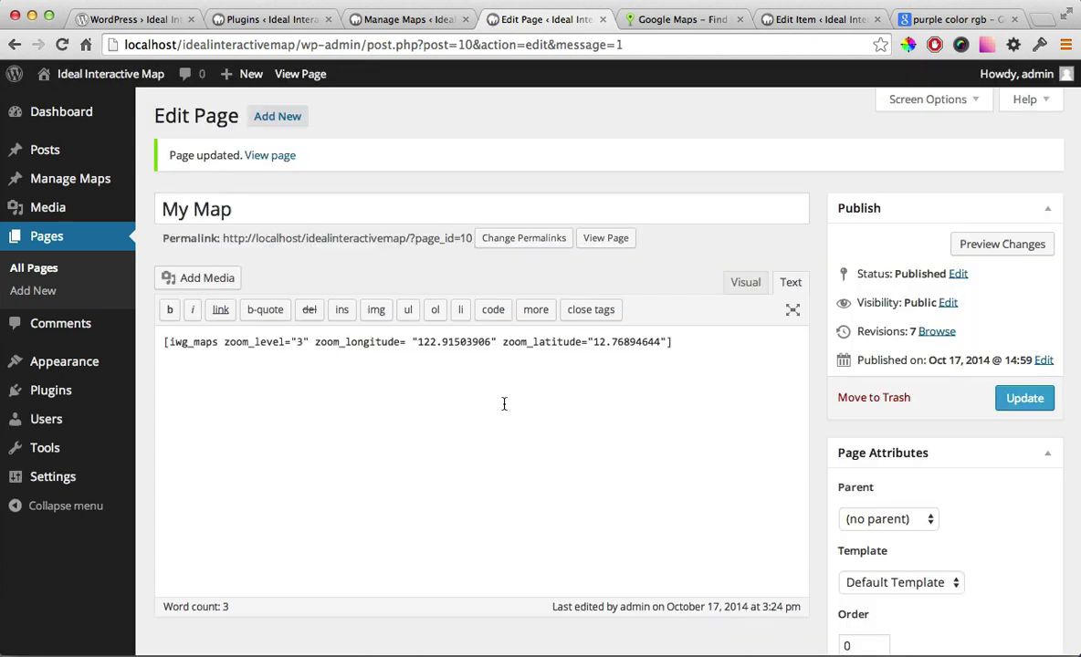
# Change the shortcode zoom_level from 3 to 5 and update the page.
pyautogui.click(299, 344)
pyautogui.press('BackSpace')
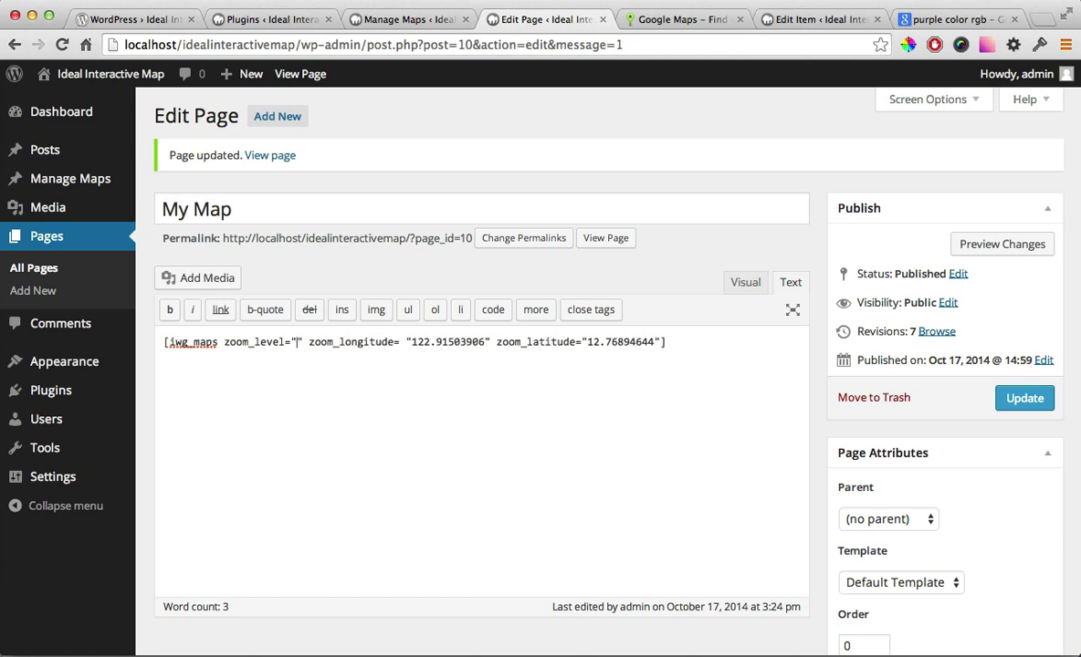
pyautogui.write('5')
pyautogui.click(1022, 399)
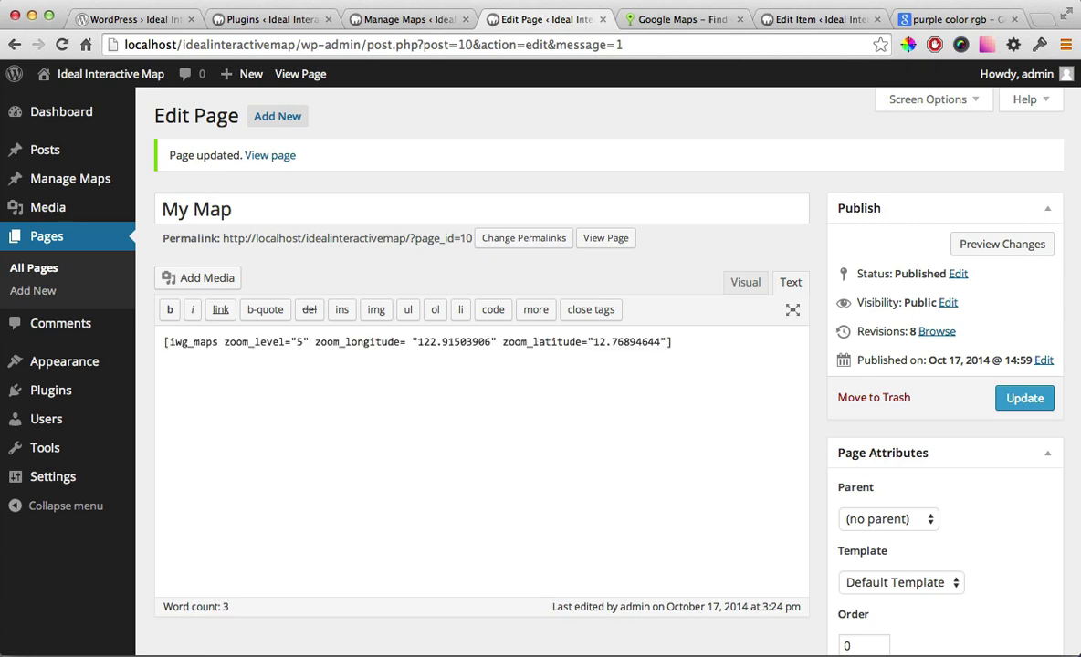
# Open the live My Map page in a new browser tab.
pyautogui.click(680, 22)
pyautogui.click(543, 19)
pyautogui.rightClick(609, 237)
pyautogui.click(624, 238)
pyautogui.click(607, 19)
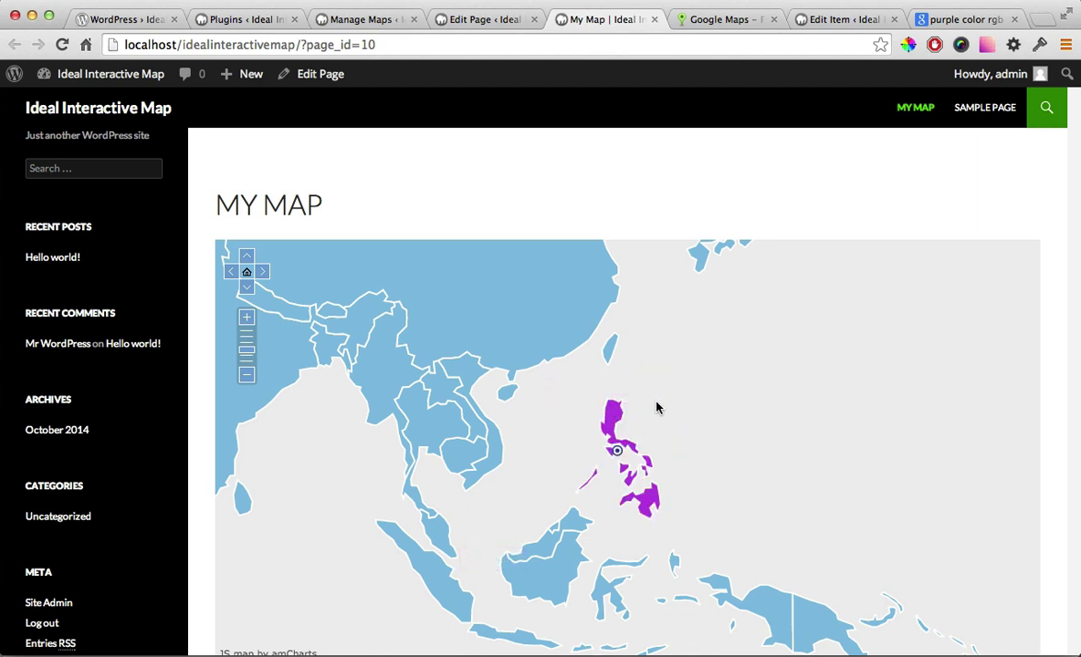
# Go back from the zoomed live map to the editor's zoom_level value.
pyautogui.click(482, 17)
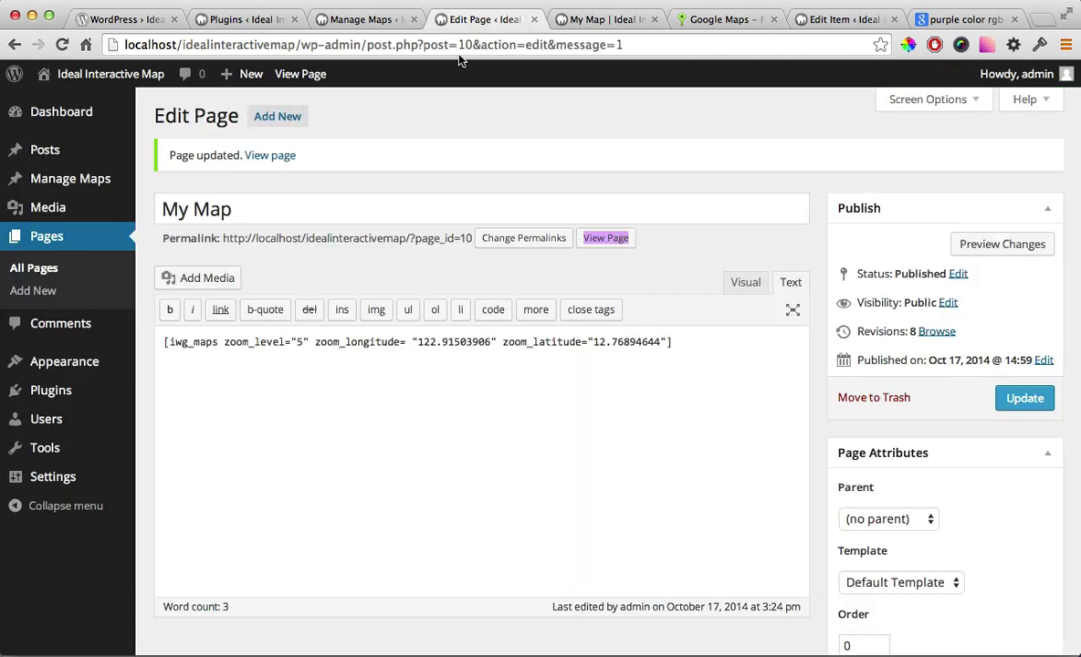
pyautogui.click(304, 343)
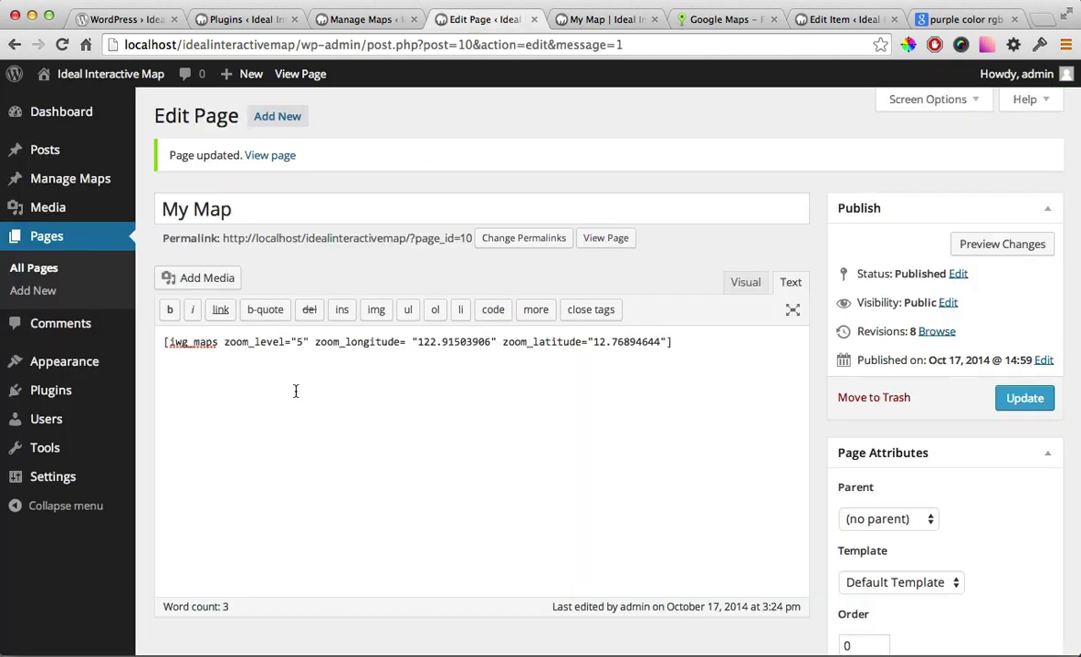
# Retype zoom_level as 5, then move to the Ideal Interactive Map plugin page on WordPress.org.
pyautogui.press('BackSpace')
pyautogui.write('5')
pyautogui.click(102, 19)
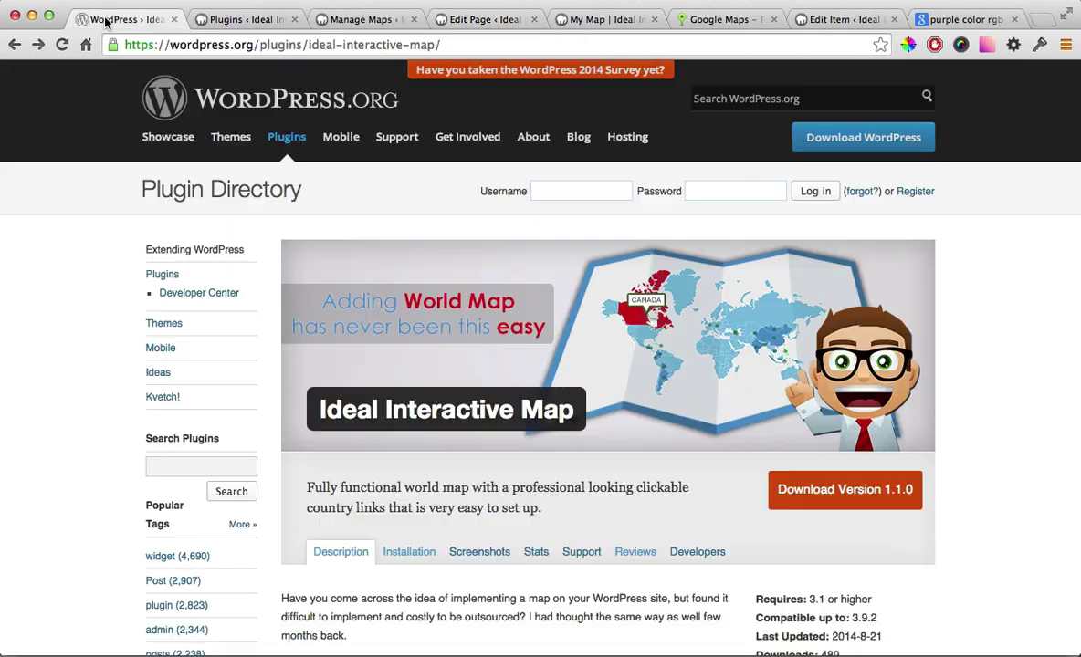